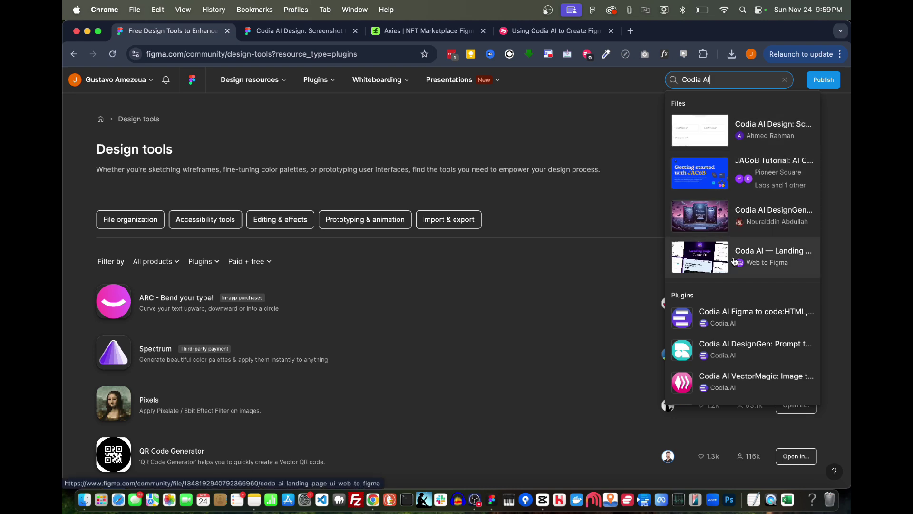
Search the Figma community for Codia AI Design and run its screenshot-to-editable-design plugin in a new Figma file
{"action": "type", "text": "Design"}
{"action": "left_click", "coordinate": [740, 309]}
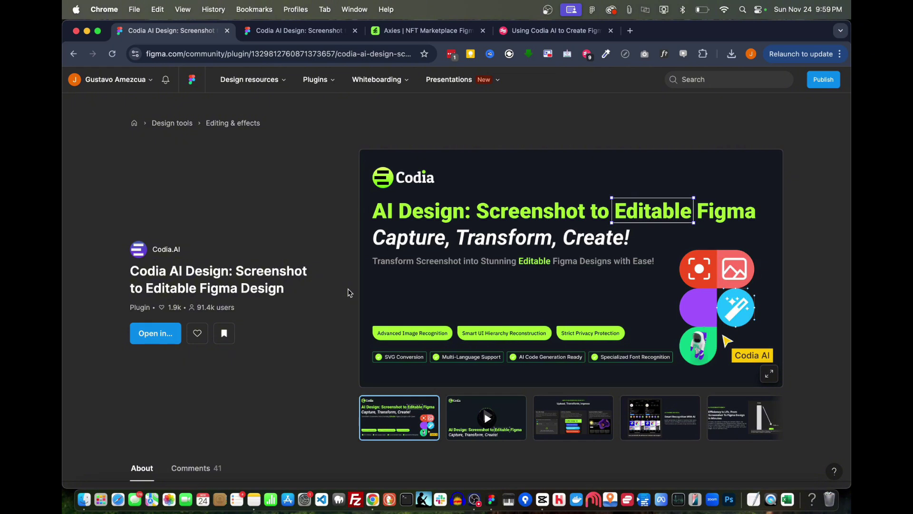
{"action": "left_click", "coordinate": [138, 339]}
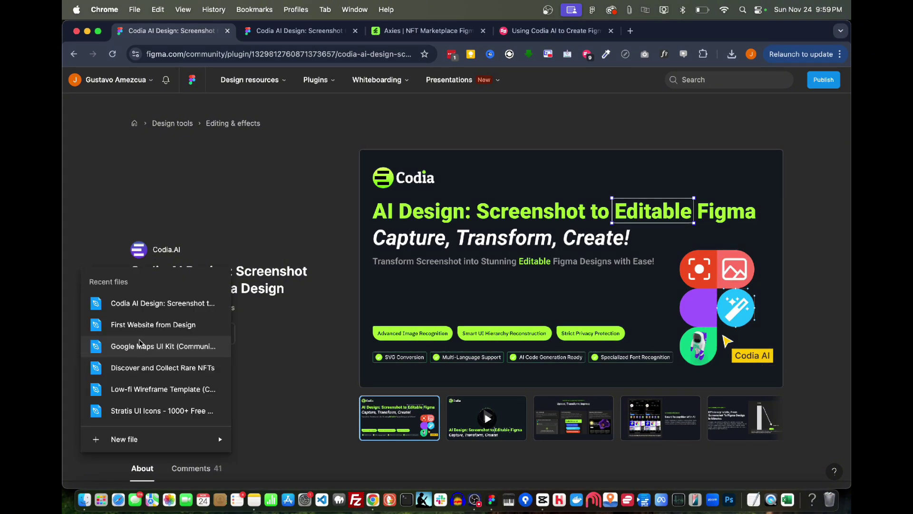
{"action": "mouse_move", "coordinate": [135, 441]}
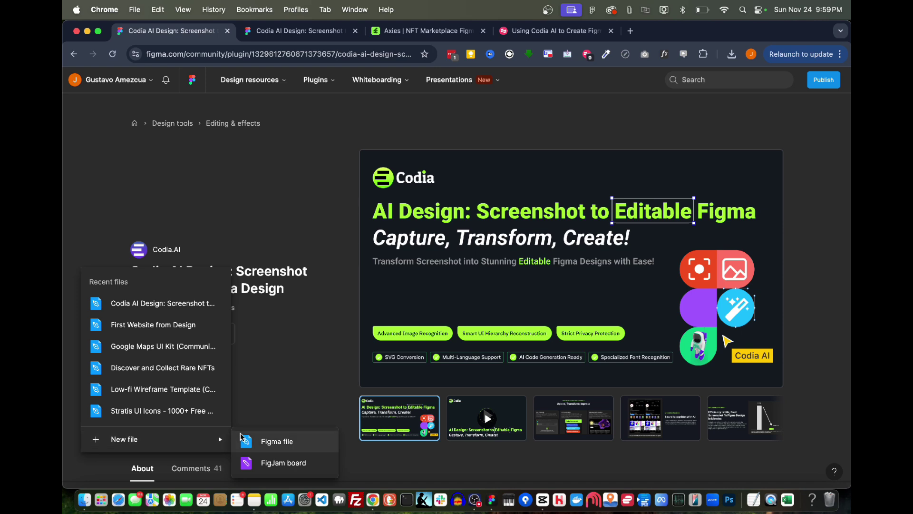
{"action": "left_click", "coordinate": [260, 442]}
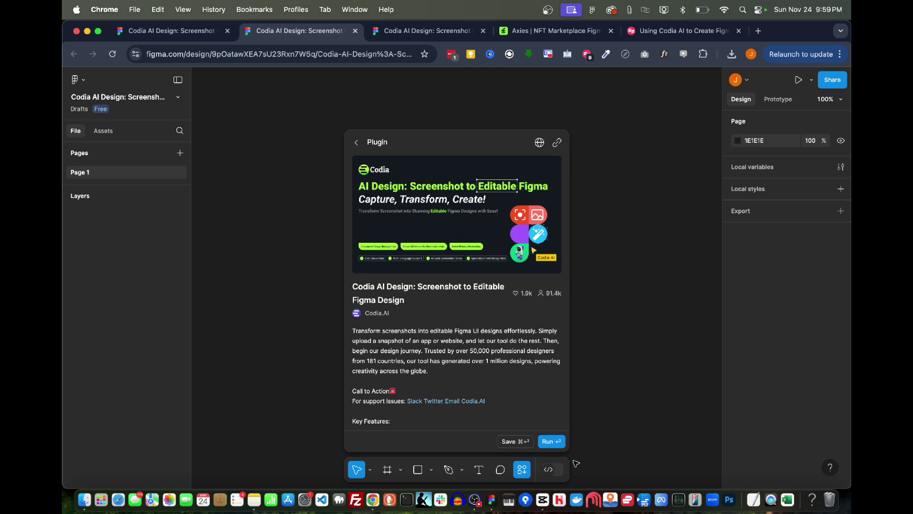
{"action": "left_click", "coordinate": [552, 444]}
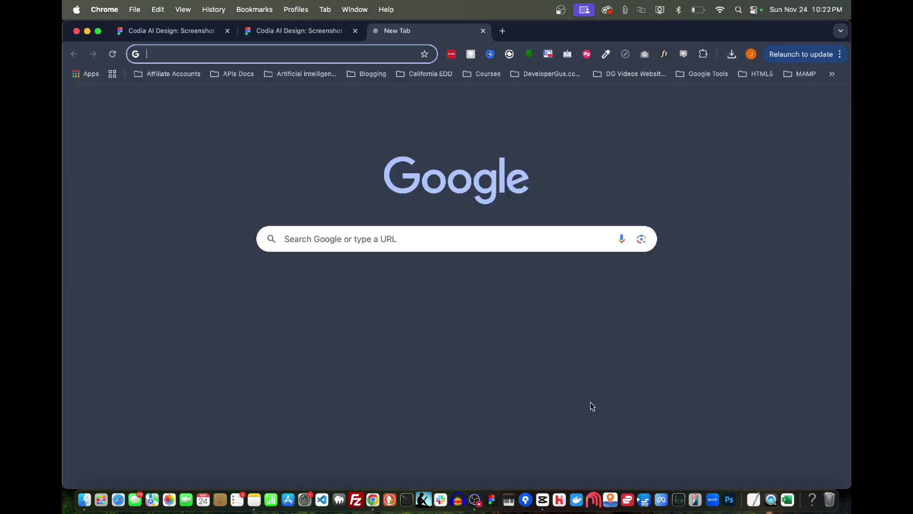
Open themeforest.net and show the Figma category of its UI templates
{"action": "type", "text": "themeforest.net"}
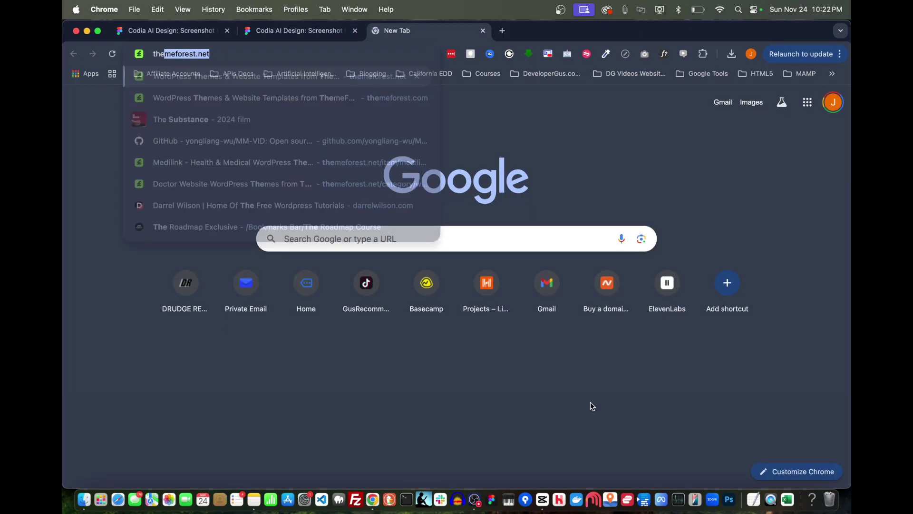
{"action": "key", "text": "Return"}
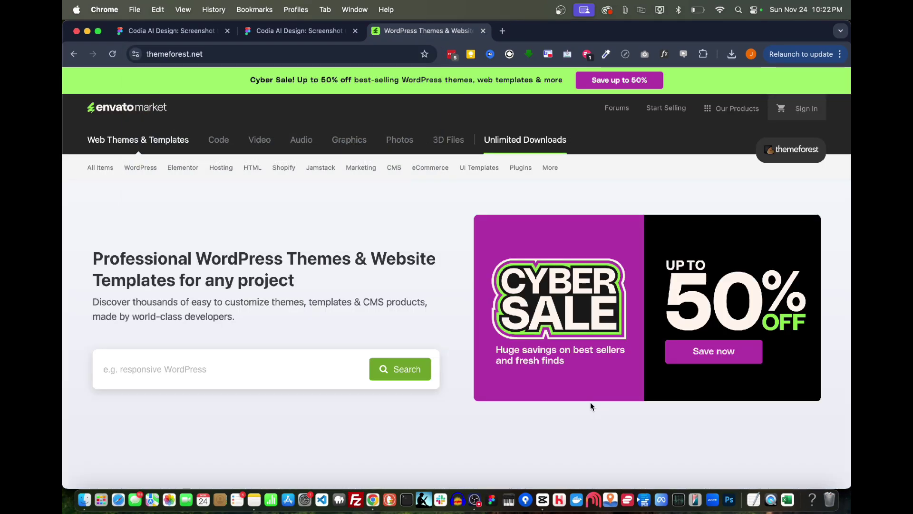
{"action": "mouse_move", "coordinate": [476, 167]}
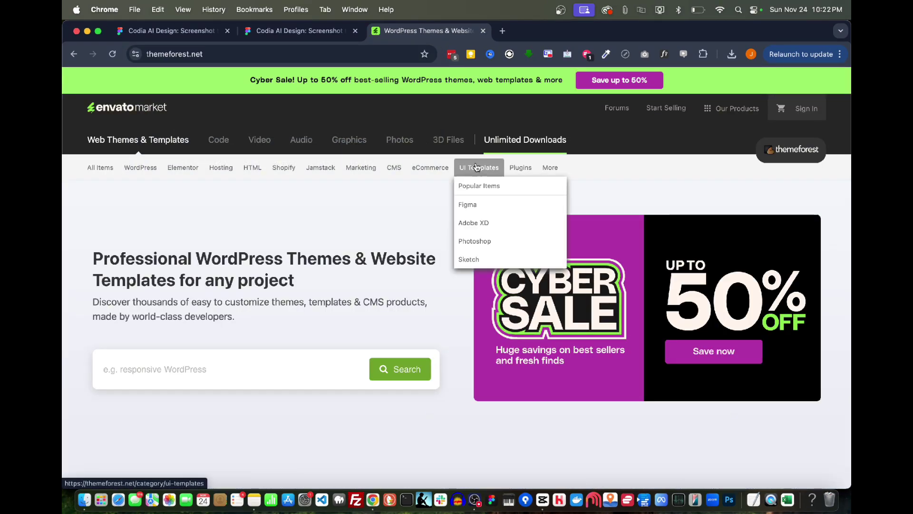
{"action": "left_click", "coordinate": [470, 205]}
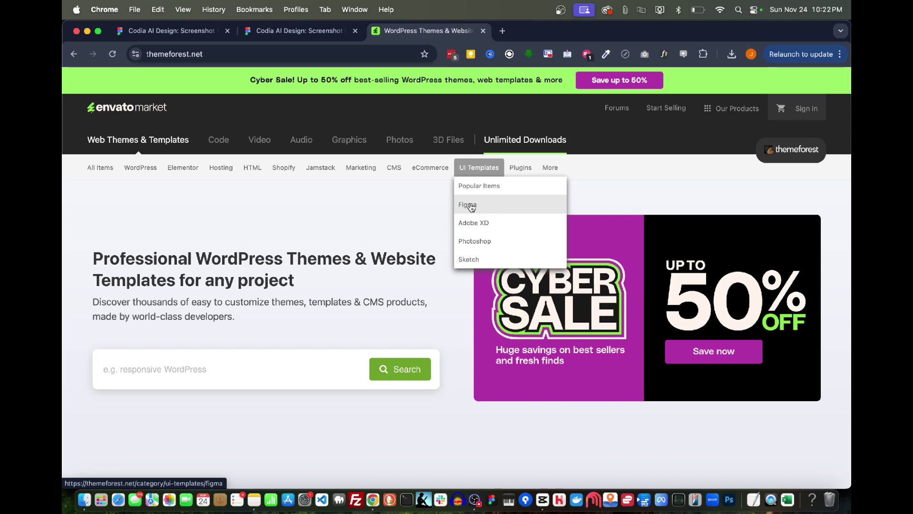
Browse the Figma templates and open the Axies NFT Marketplace item page
{"action": "scroll", "coordinate": [461, 239], "scroll_direction": "down", "scroll_amount": 5}
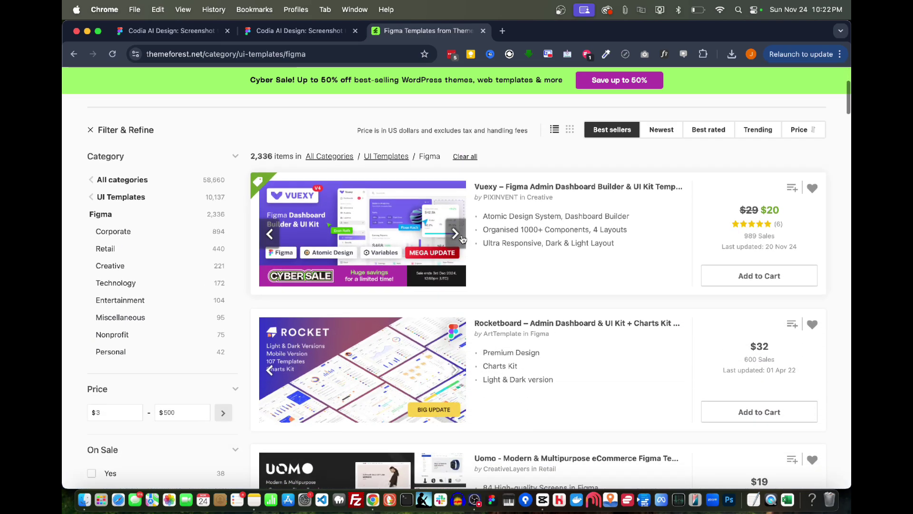
{"action": "scroll", "coordinate": [462, 239], "scroll_direction": "down", "scroll_amount": 8}
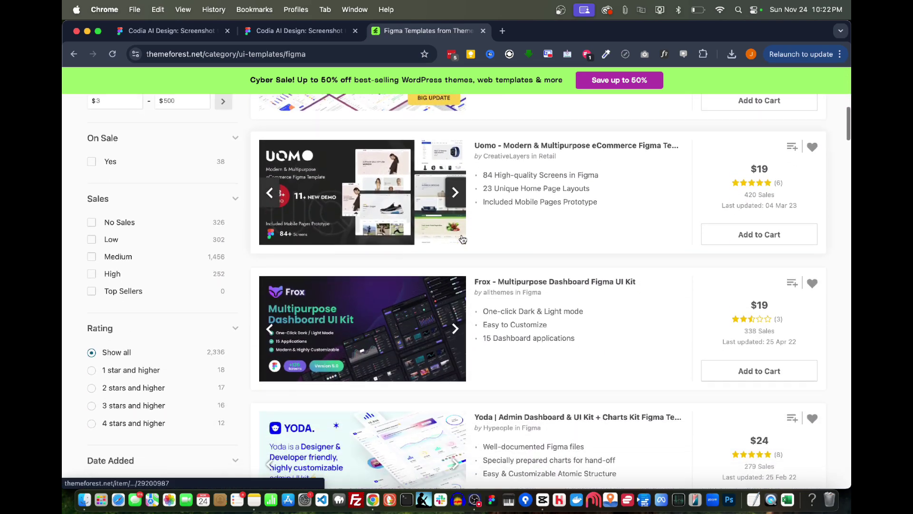
{"action": "scroll", "coordinate": [463, 238], "scroll_direction": "down", "scroll_amount": 12}
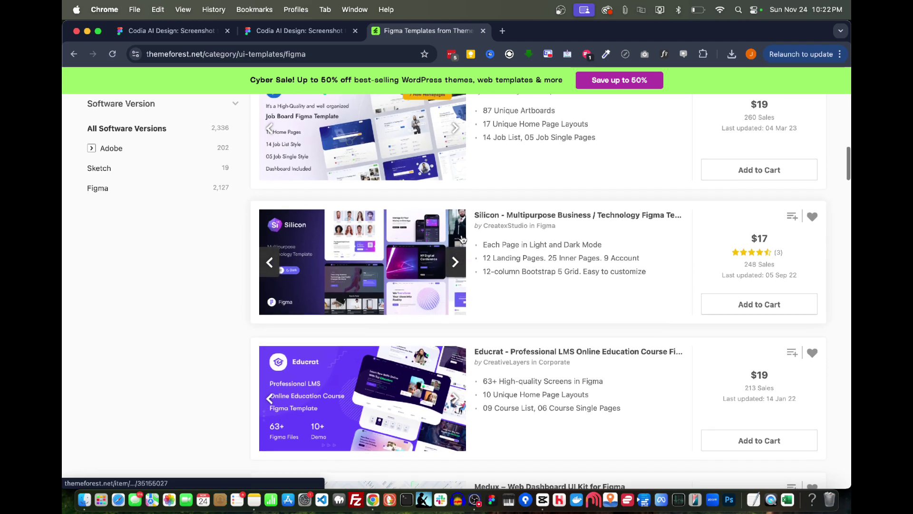
{"action": "scroll", "coordinate": [462, 239], "scroll_direction": "down", "scroll_amount": 8}
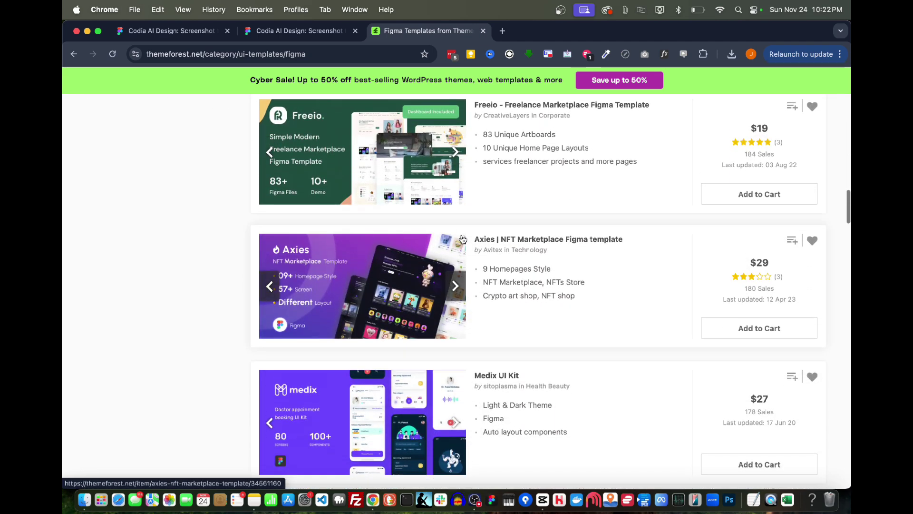
{"action": "left_click", "coordinate": [487, 242]}
{"action": "scroll", "coordinate": [341, 381], "scroll_direction": "down", "scroll_amount": 2}
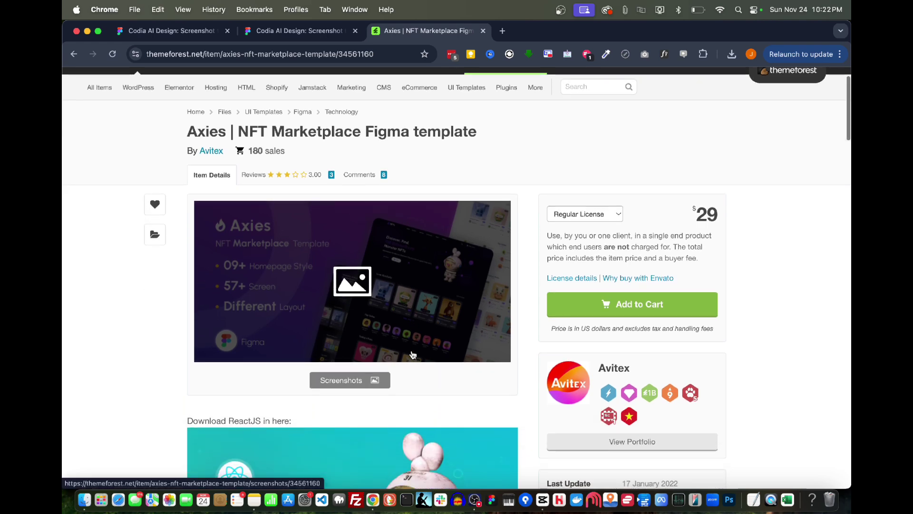
View the Axies template's screenshots and save the second one, the full home page, to Downloads as 01_01_NFT Gaming
{"action": "left_click", "coordinate": [341, 381]}
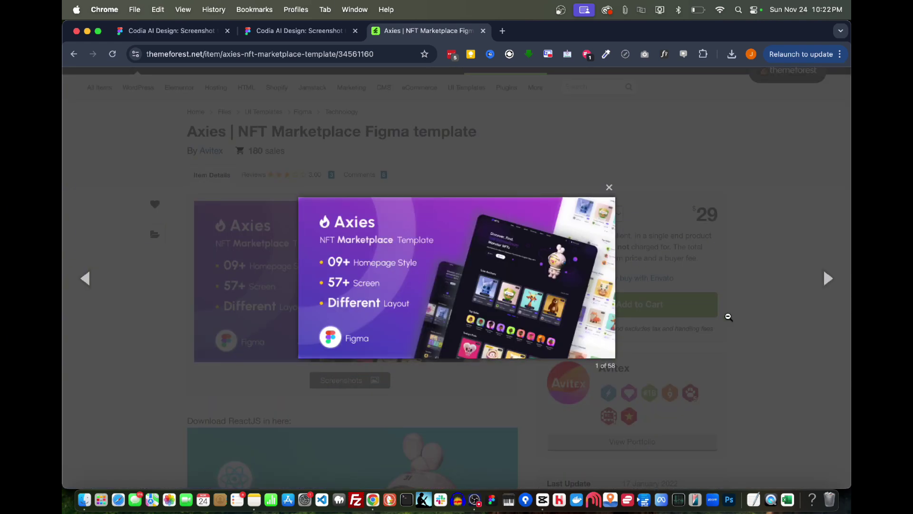
{"action": "left_click", "coordinate": [823, 285]}
{"action": "scroll", "coordinate": [628, 298], "scroll_direction": "down", "scroll_amount": 5}
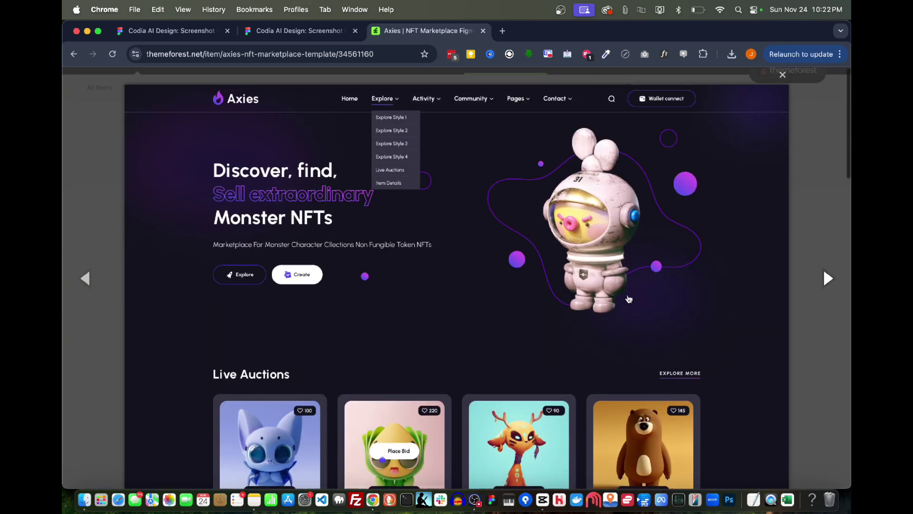
{"action": "scroll", "coordinate": [628, 299], "scroll_direction": "down", "scroll_amount": 10}
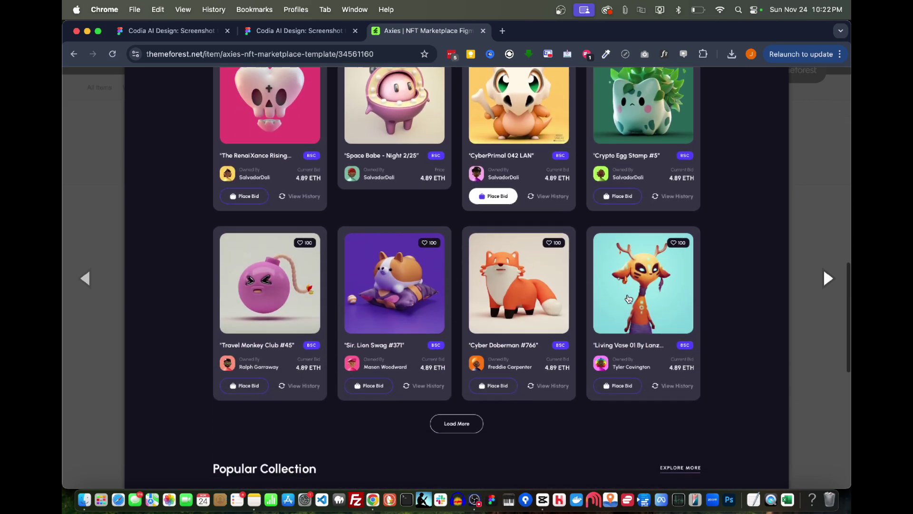
{"action": "scroll", "coordinate": [628, 298], "scroll_direction": "down", "scroll_amount": 8}
{"action": "right_click", "coordinate": [627, 295]}
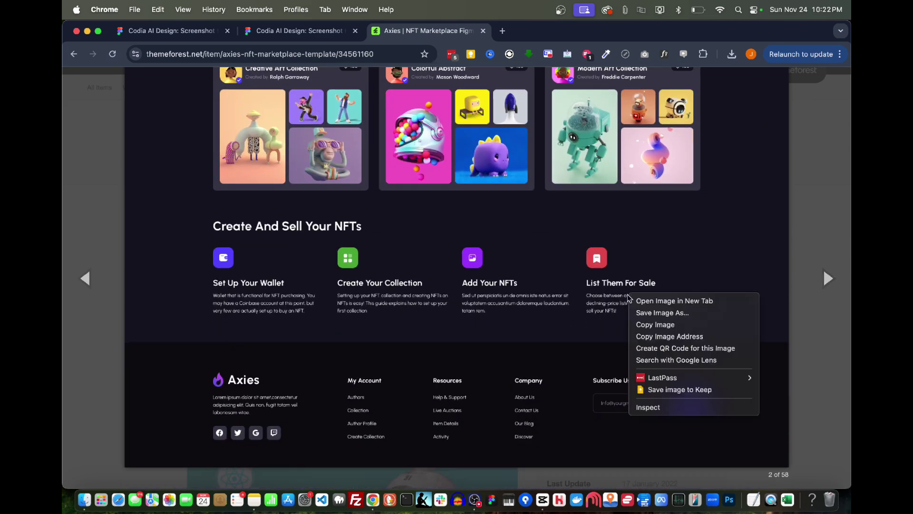
{"action": "left_click", "coordinate": [642, 317]}
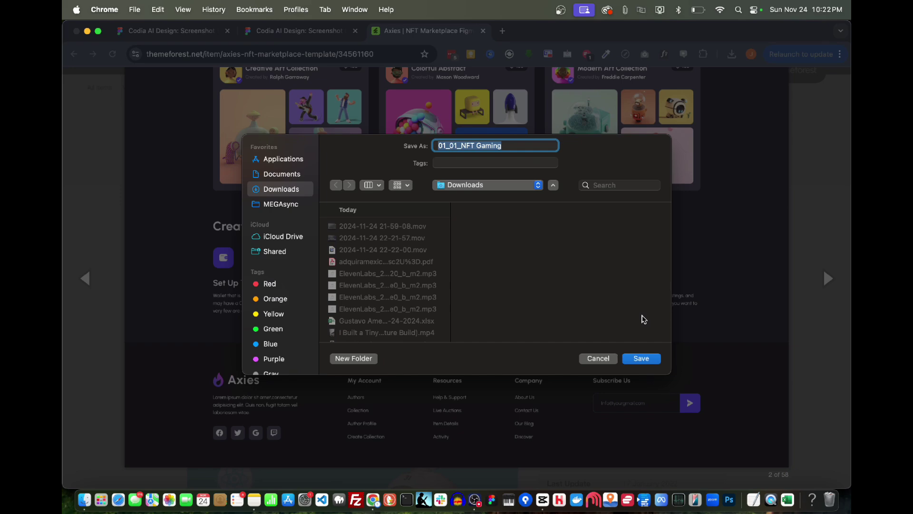
{"action": "key", "text": "Return"}
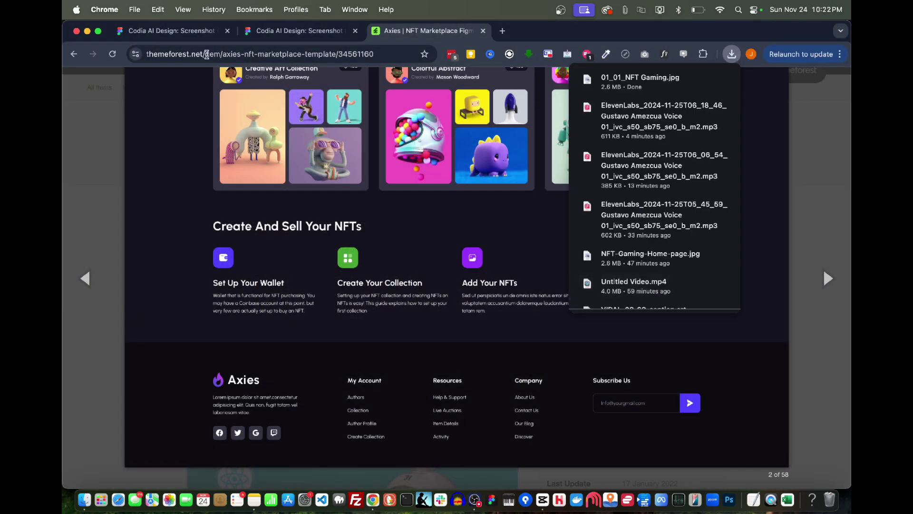
Return to the Codia AI Design file in Figma and close the plugin window
{"action": "left_click", "coordinate": [164, 37]}
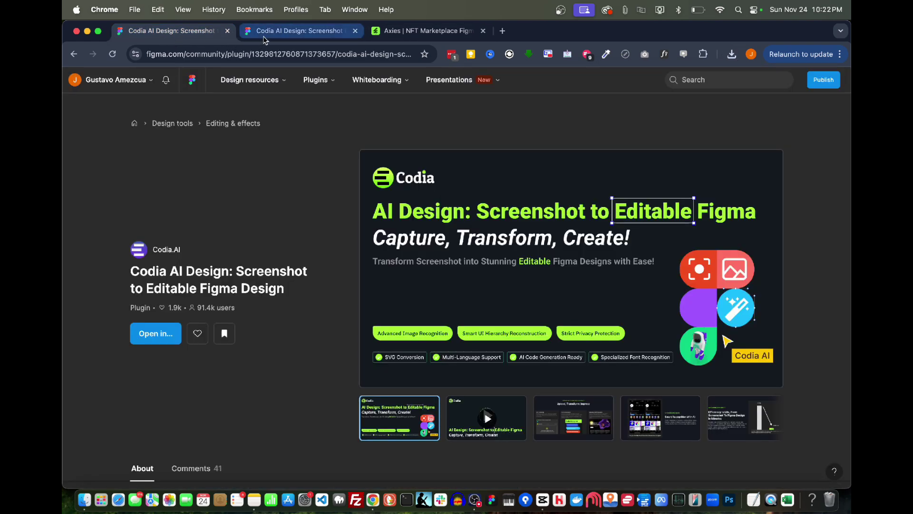
{"action": "left_click", "coordinate": [264, 38]}
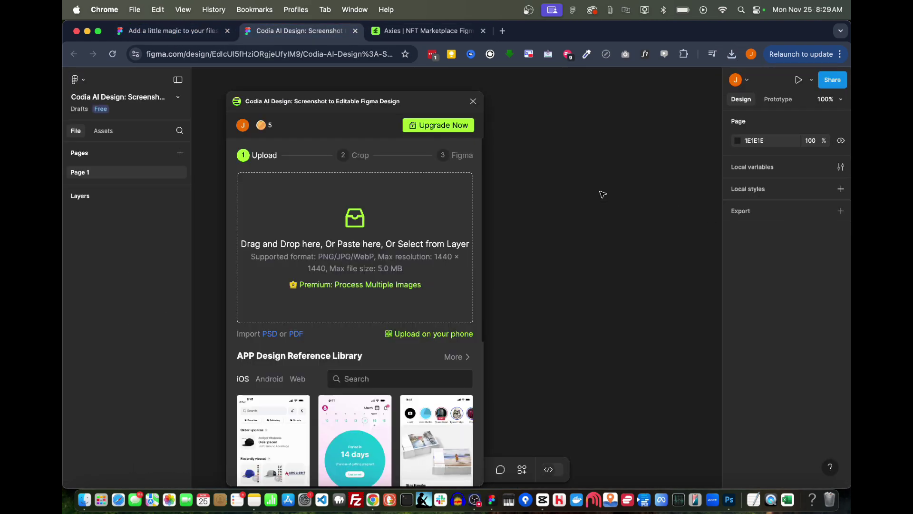
{"action": "left_click", "coordinate": [476, 102]}
Switch to Finder and place 01_01_NFT Gaming.jpg from the Downloads folder on the empty Figma canvas
{"action": "key", "text": "super+Tab"}
{"action": "key", "text": "super+Tab"}
{"action": "key", "text": "super+Tab"}
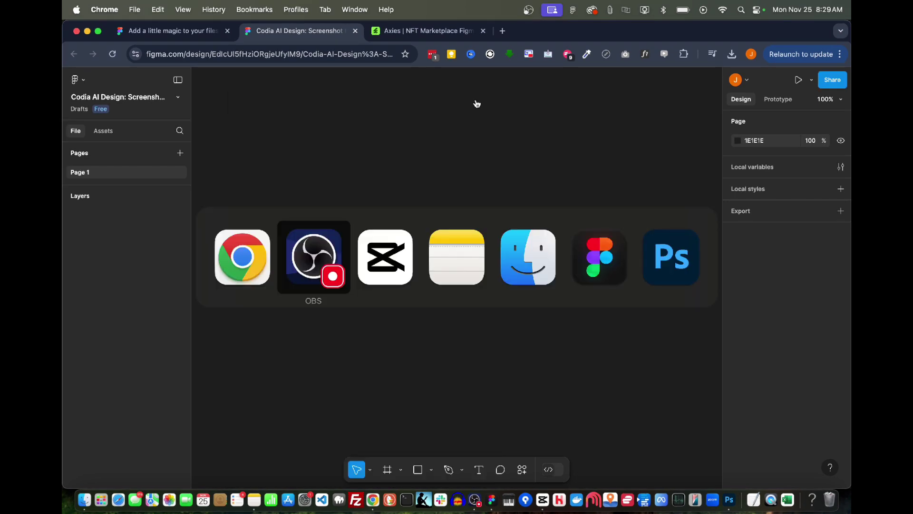
{"action": "key", "text": "super+Tab"}
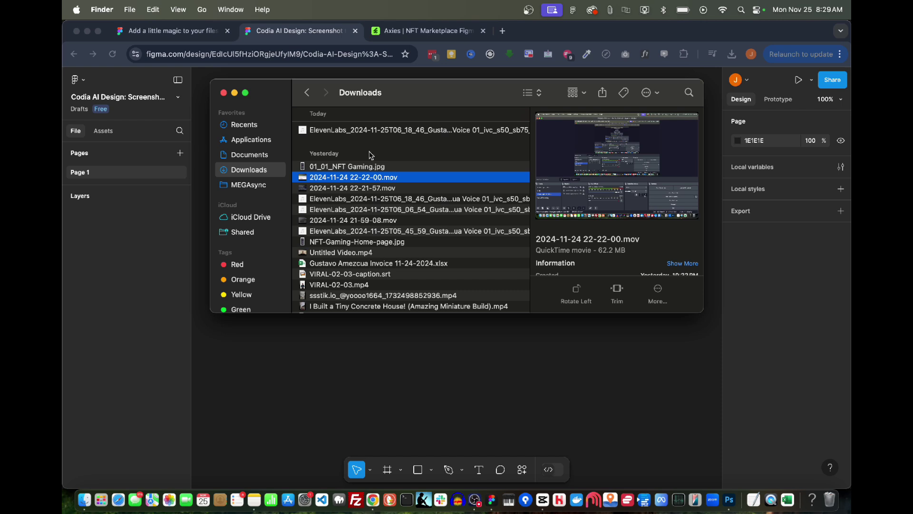
{"action": "left_click", "coordinate": [371, 167]}
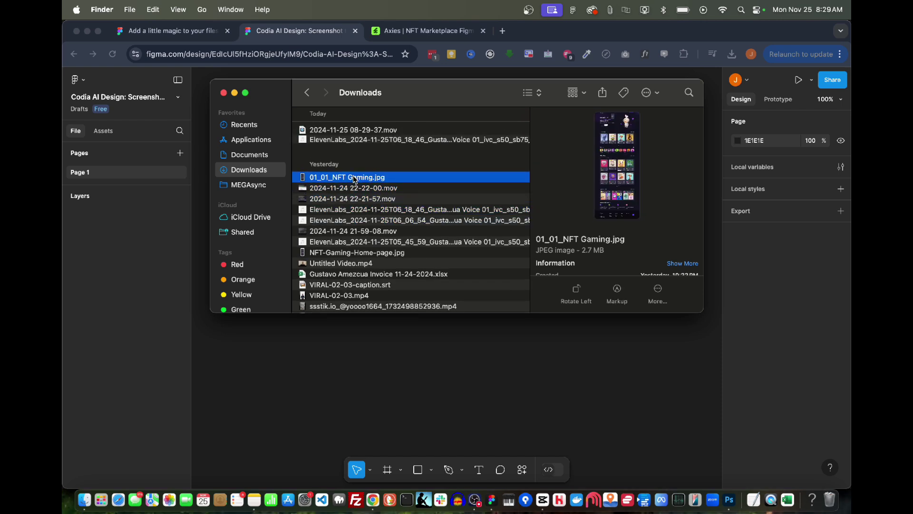
{"action": "left_click_drag", "start_coordinate": [355, 178], "coordinate": [361, 352]}
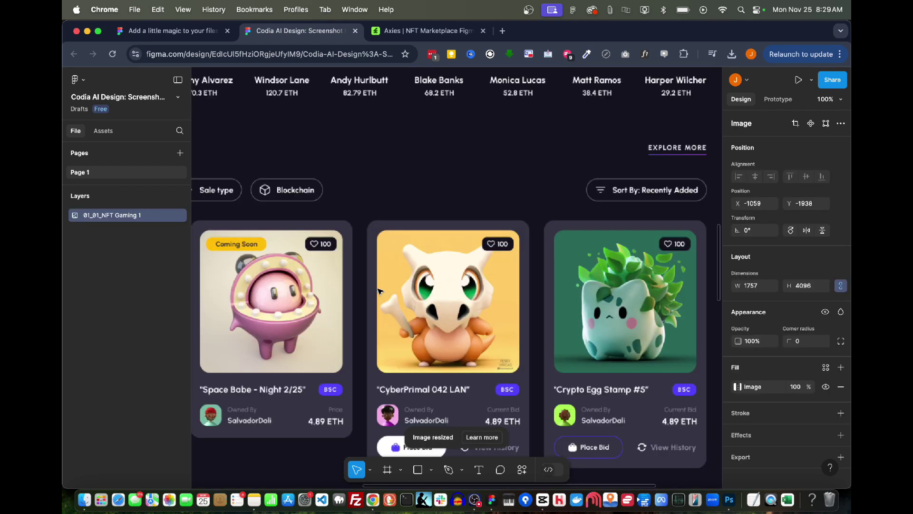
{"action": "scroll", "coordinate": [378, 289], "scroll_direction": "down", "scroll_amount": 10}
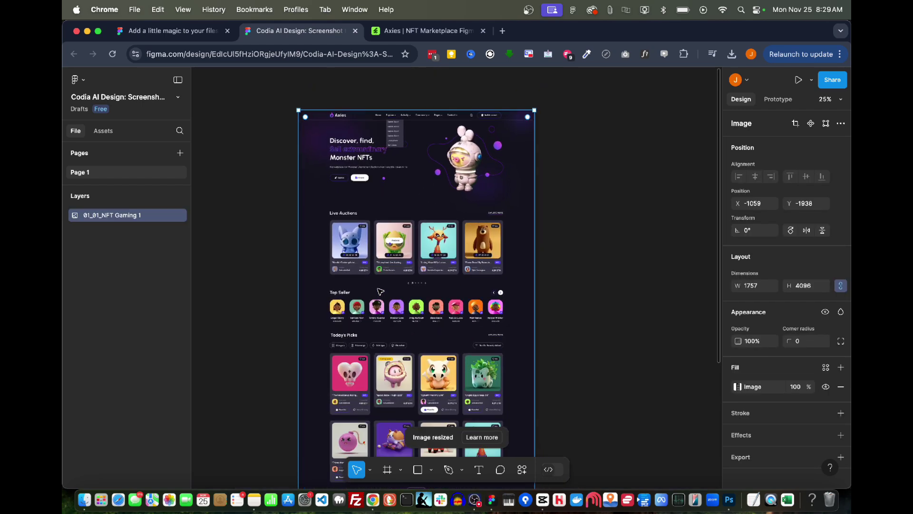
{"action": "scroll", "coordinate": [381, 291], "scroll_direction": "down", "scroll_amount": 1}
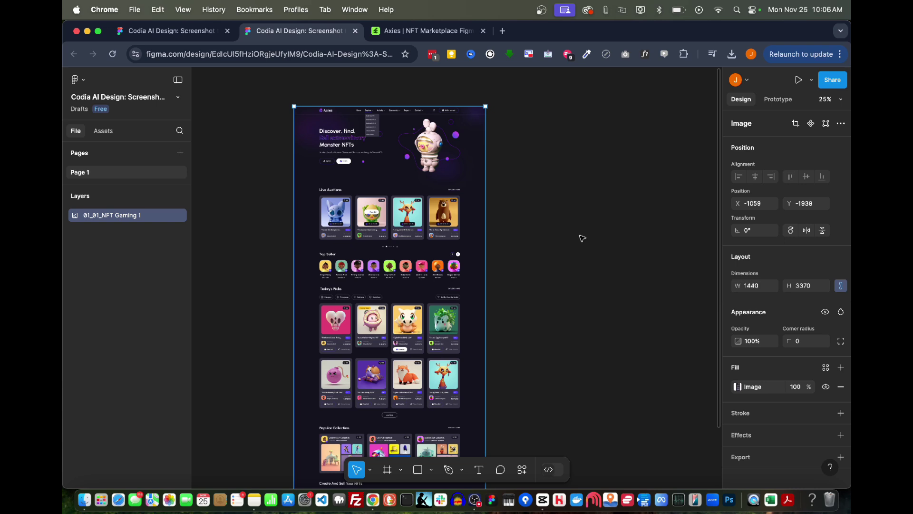
Inspect the placed home page image, its width and its aspect-ratio lock
{"action": "scroll", "coordinate": [554, 240], "scroll_direction": "down", "scroll_amount": 1}
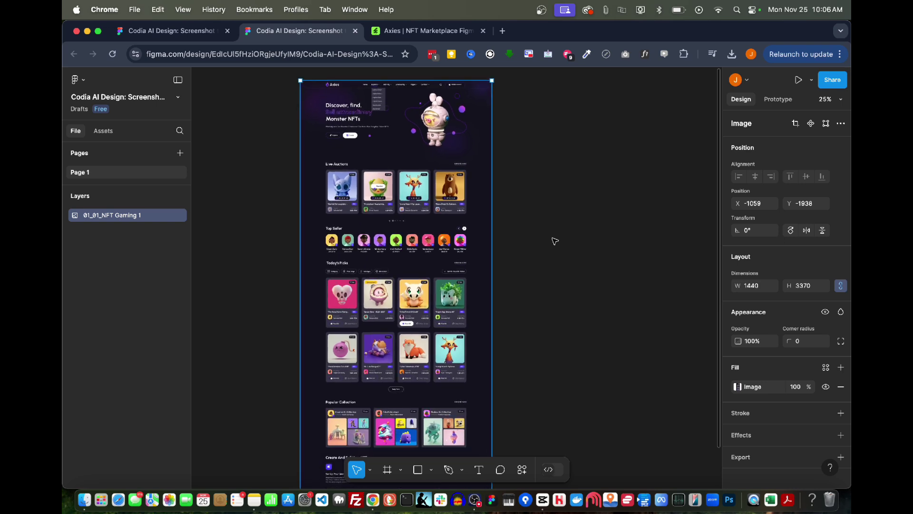
{"action": "scroll", "coordinate": [554, 241], "scroll_direction": "up", "scroll_amount": 1}
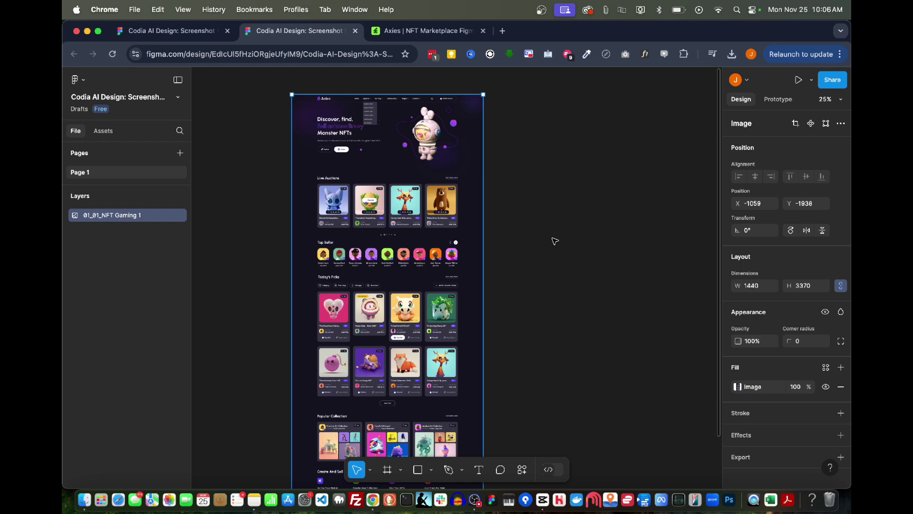
{"action": "scroll", "coordinate": [462, 279], "scroll_direction": "left", "scroll_amount": 1}
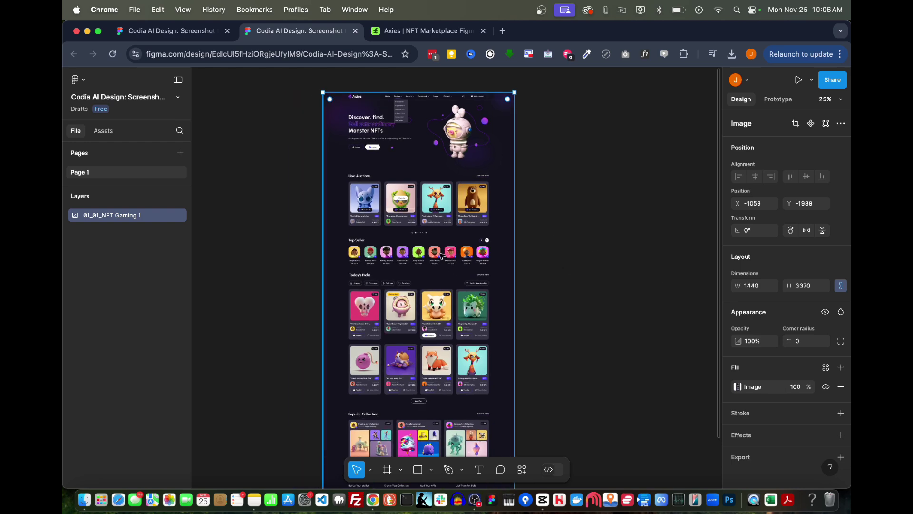
{"action": "scroll", "coordinate": [460, 224], "scroll_direction": "up", "scroll_amount": 2}
{"action": "scroll", "coordinate": [459, 223], "scroll_direction": "down", "scroll_amount": 1}
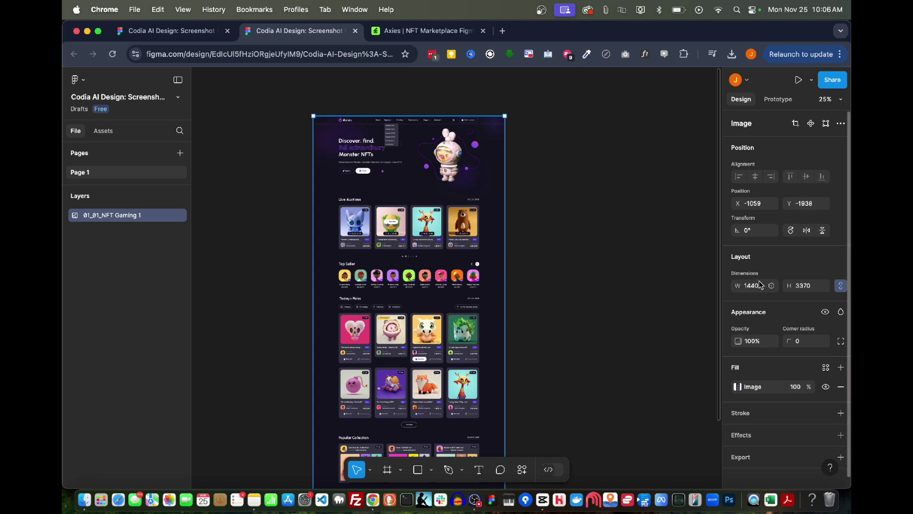
{"action": "left_click", "coordinate": [841, 288]}
{"action": "left_click", "coordinate": [841, 289]}
{"action": "left_click", "coordinate": [758, 290]}
{"action": "key", "text": "Escape"}
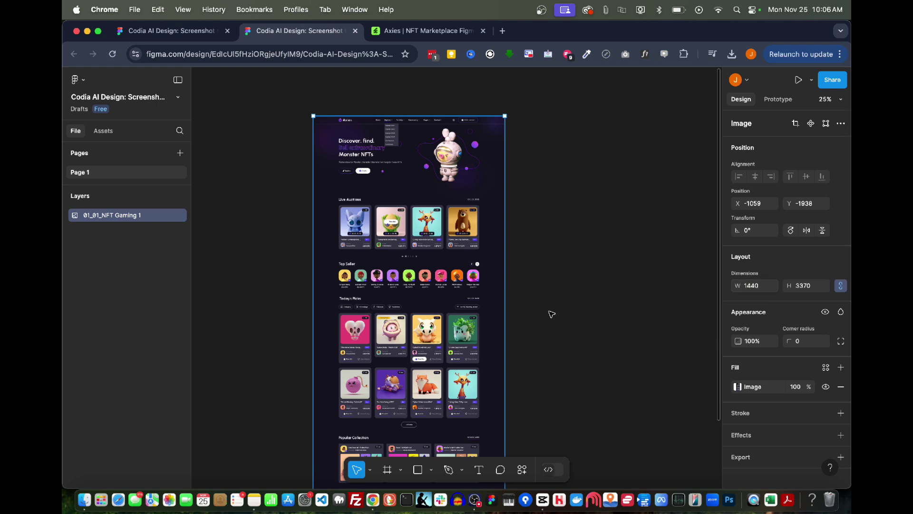
Crop the placed home page image from below to about 1440 × 1085, keeping the hero and Live Auctions sections
{"action": "scroll", "coordinate": [552, 314], "scroll_direction": "left", "scroll_amount": 2}
{"action": "scroll", "coordinate": [552, 313], "scroll_direction": "up", "scroll_amount": 1}
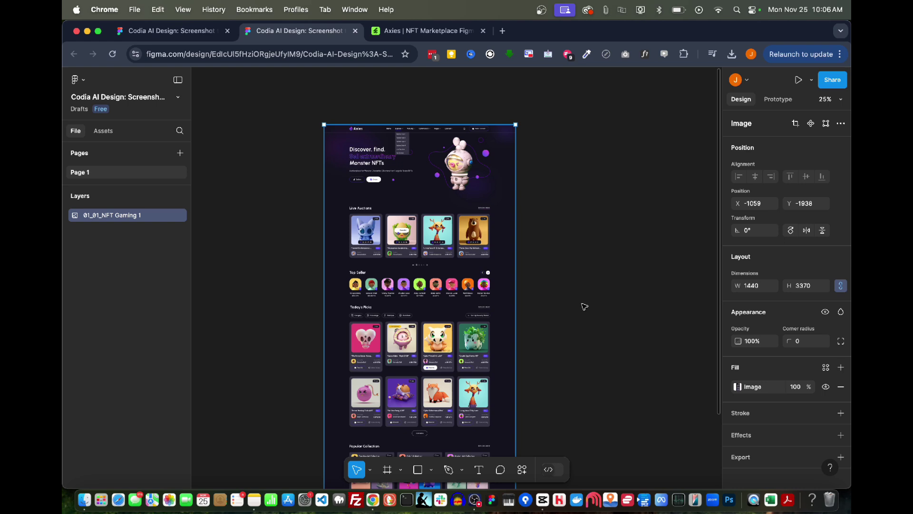
{"action": "left_click", "coordinate": [747, 386]}
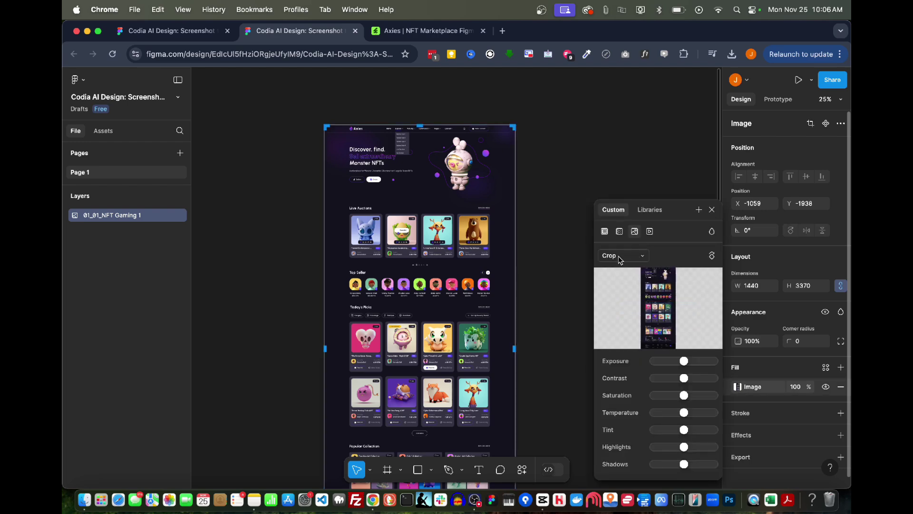
{"action": "scroll", "coordinate": [433, 172], "scroll_direction": "down", "scroll_amount": 2}
{"action": "scroll", "coordinate": [433, 173], "scroll_direction": "down", "scroll_amount": 3}
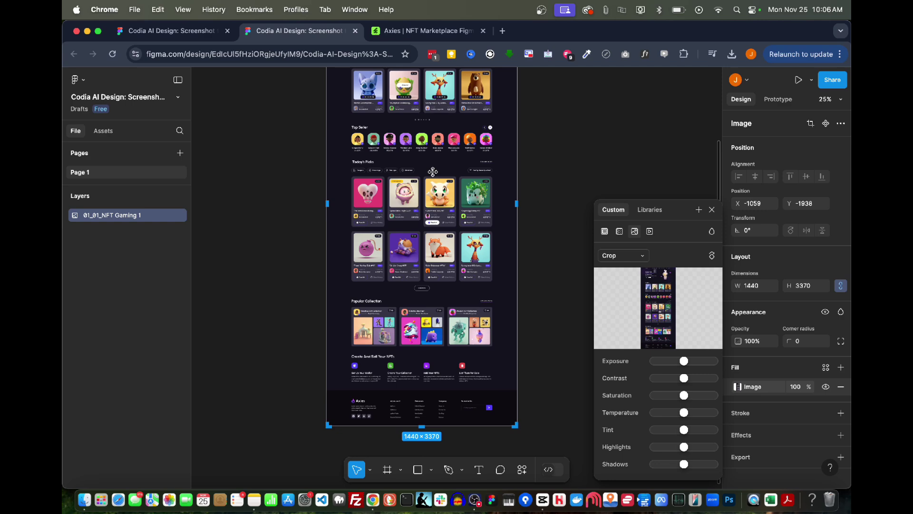
{"action": "left_click_drag", "start_coordinate": [422, 422], "coordinate": [424, 289]}
{"action": "scroll", "coordinate": [424, 318], "scroll_direction": "down", "scroll_amount": 4}
{"action": "scroll", "coordinate": [426, 318], "scroll_direction": "up", "scroll_amount": 10}
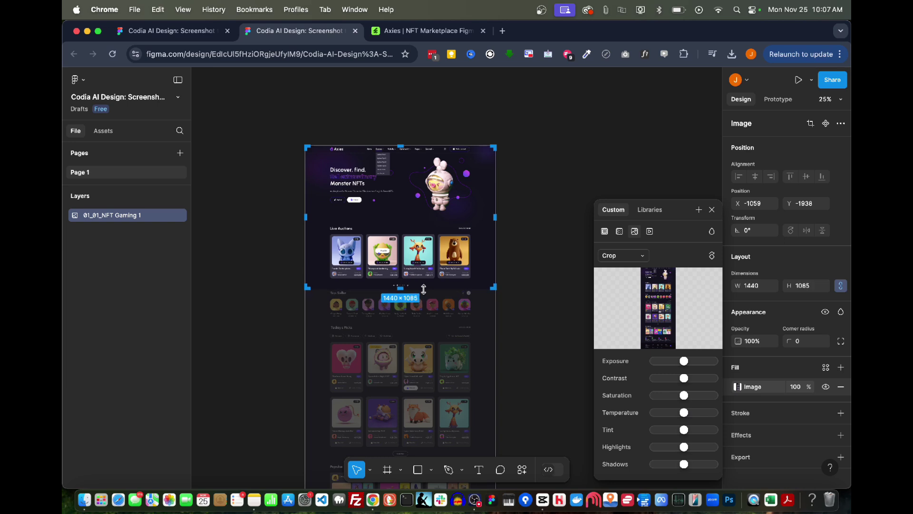
{"action": "scroll", "coordinate": [424, 289], "scroll_direction": "up", "scroll_amount": 3}
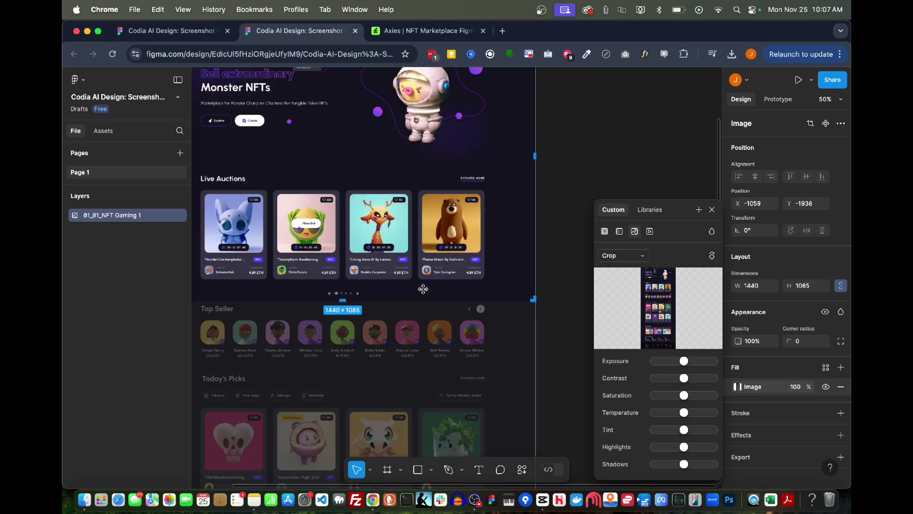
{"action": "scroll", "coordinate": [423, 289], "scroll_direction": "down", "scroll_amount": 3}
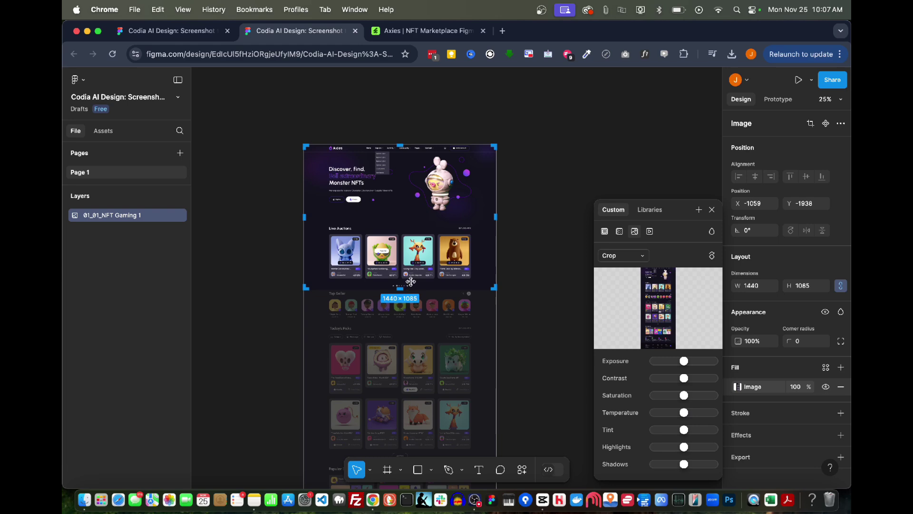
Copy the cropped hero section and extend the original image's crop back to its full 3370 height
{"action": "right_click", "coordinate": [430, 230]}
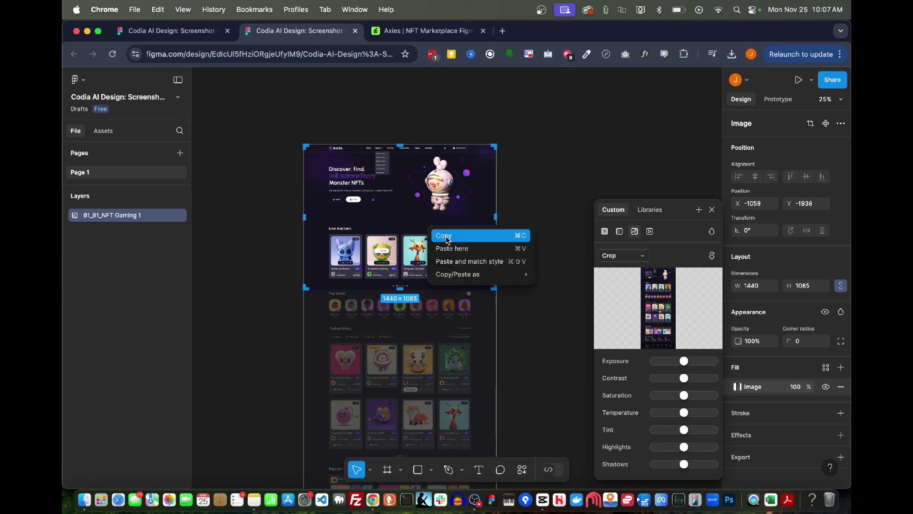
{"action": "left_click", "coordinate": [447, 235]}
{"action": "scroll", "coordinate": [438, 306], "scroll_direction": "down", "scroll_amount": 5}
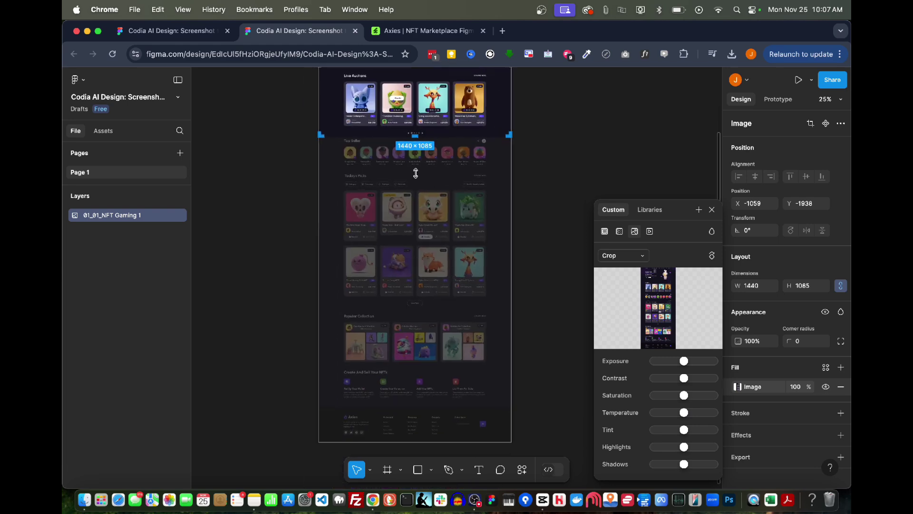
{"action": "left_click_drag", "start_coordinate": [415, 173], "coordinate": [420, 443]}
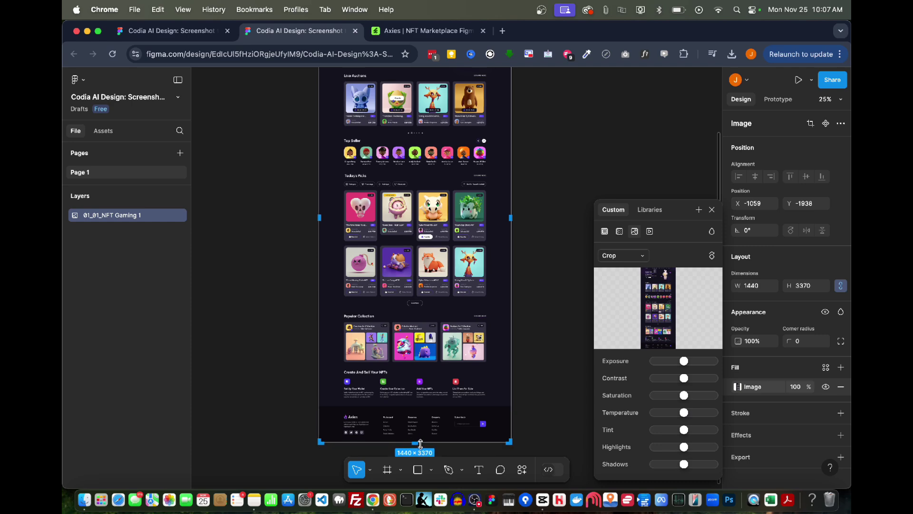
{"action": "scroll", "coordinate": [507, 273], "scroll_direction": "up", "scroll_amount": 5}
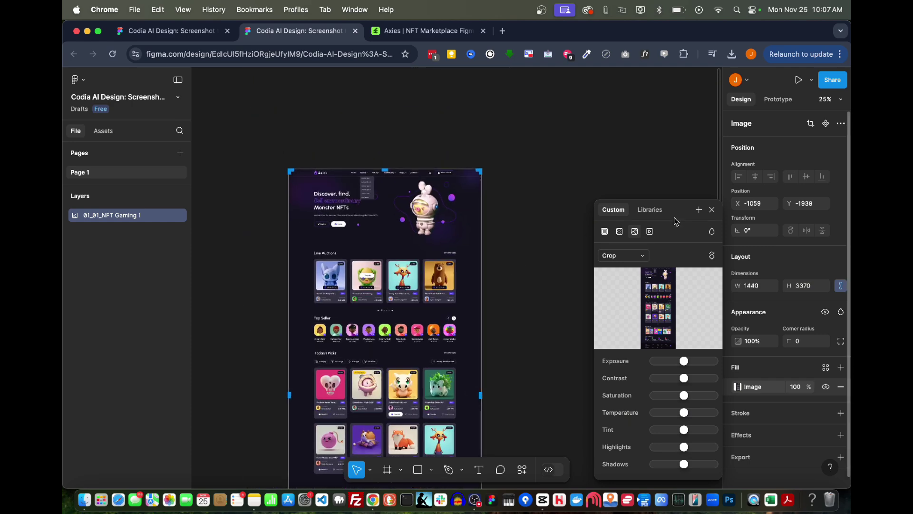
{"action": "left_click", "coordinate": [712, 209]}
Paste the copied hero section and place it beside the full page image, top-aligned, at X 525
{"action": "scroll", "coordinate": [584, 236], "scroll_direction": "right", "scroll_amount": 3}
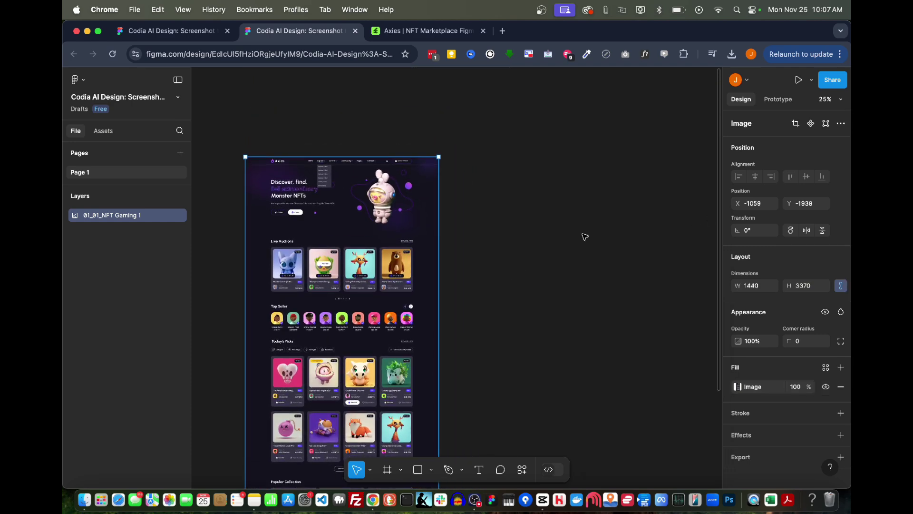
{"action": "key", "text": "ctrl+v"}
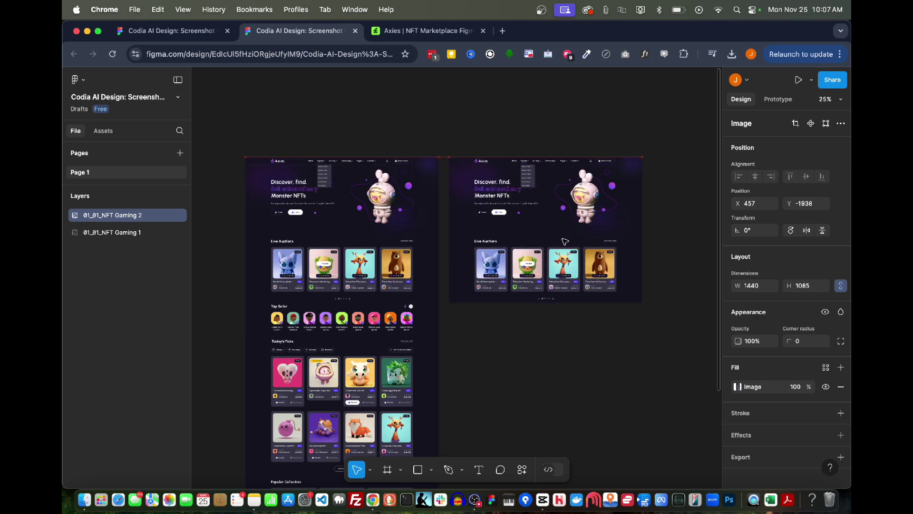
{"action": "left_click_drag", "start_coordinate": [565, 241], "coordinate": [573, 240]}
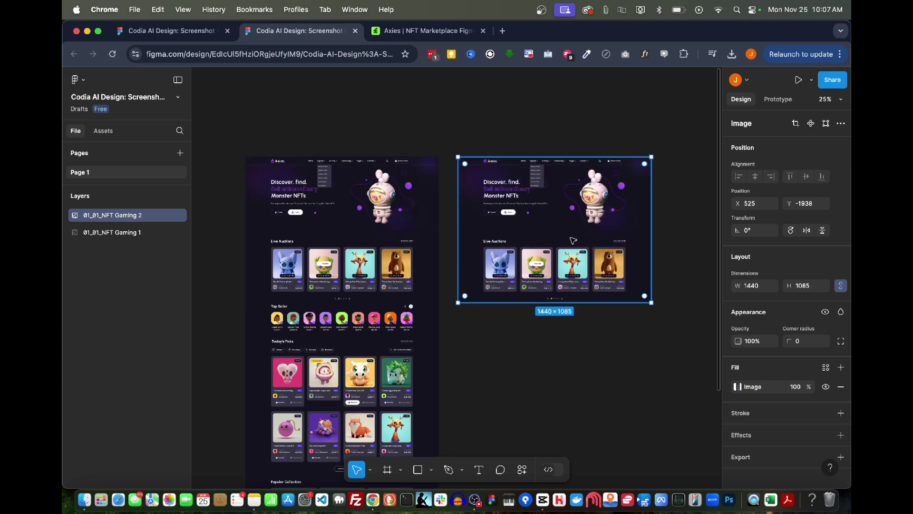
Crop the full page image to the Top Seller and Today's Picks sections, about 1440 × 1297, and copy the crop
{"action": "scroll", "coordinate": [469, 326], "scroll_direction": "down", "scroll_amount": 5}
{"action": "scroll", "coordinate": [469, 327], "scroll_direction": "left", "scroll_amount": 2}
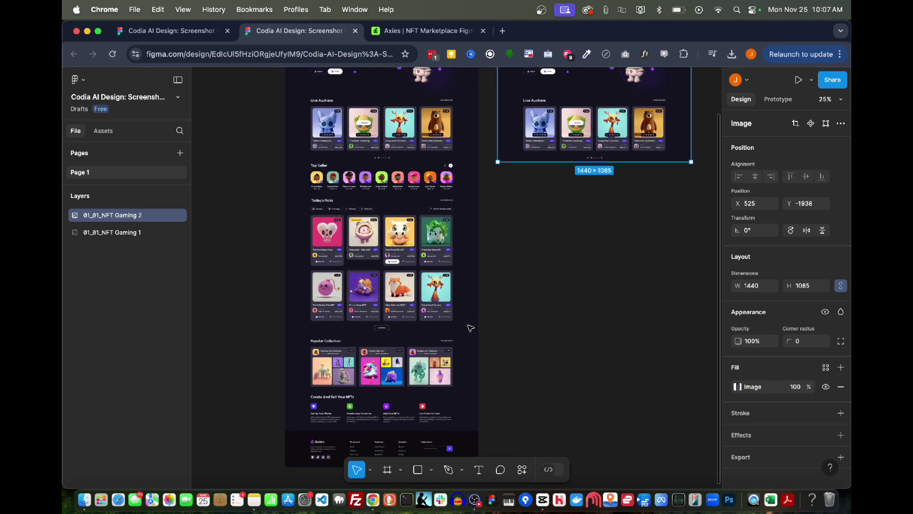
{"action": "scroll", "coordinate": [469, 328], "scroll_direction": "down", "scroll_amount": 1}
{"action": "scroll", "coordinate": [470, 327], "scroll_direction": "left", "scroll_amount": 1}
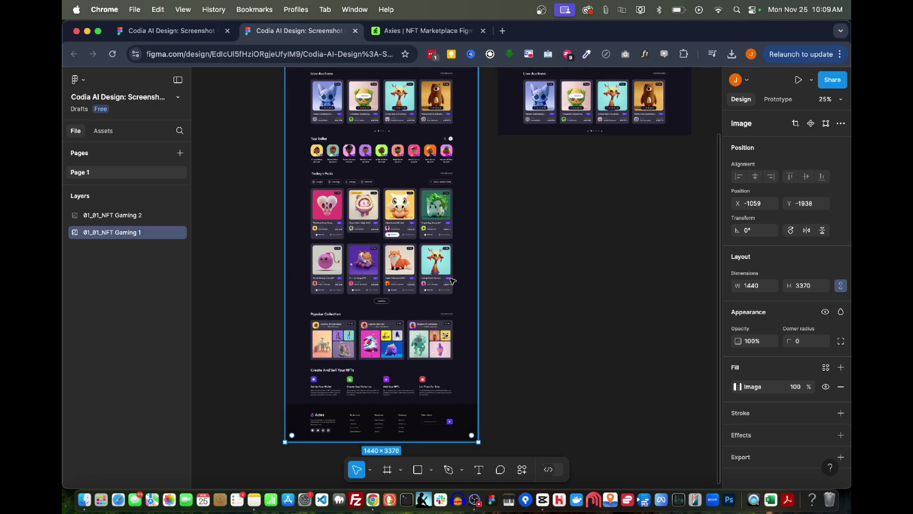
{"action": "left_click", "coordinate": [761, 389]}
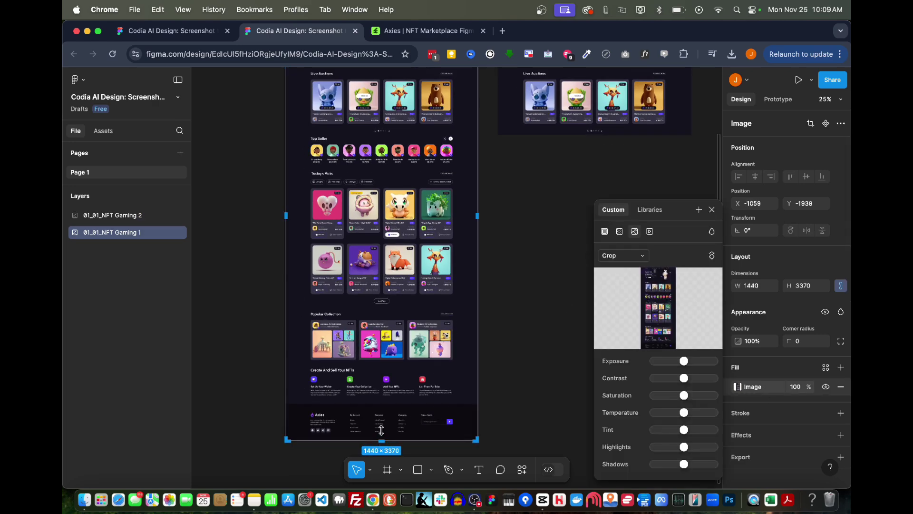
{"action": "left_click_drag", "start_coordinate": [381, 430], "coordinate": [367, 234]}
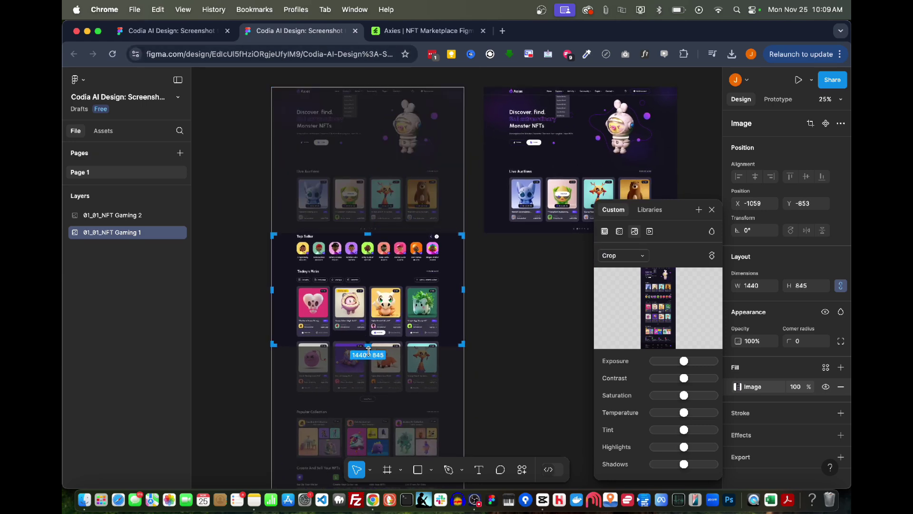
{"action": "left_click_drag", "start_coordinate": [369, 351], "coordinate": [368, 274]}
{"action": "right_click", "coordinate": [382, 223]}
Restore the original image's crop to about full height and paste the Top Seller section directly beneath the hero copy
{"action": "left_click_drag", "start_coordinate": [369, 272], "coordinate": [369, 412]}
{"action": "scroll", "coordinate": [376, 285], "scroll_direction": "up", "scroll_amount": 5}
{"action": "left_click_drag", "start_coordinate": [383, 270], "coordinate": [383, 122]}
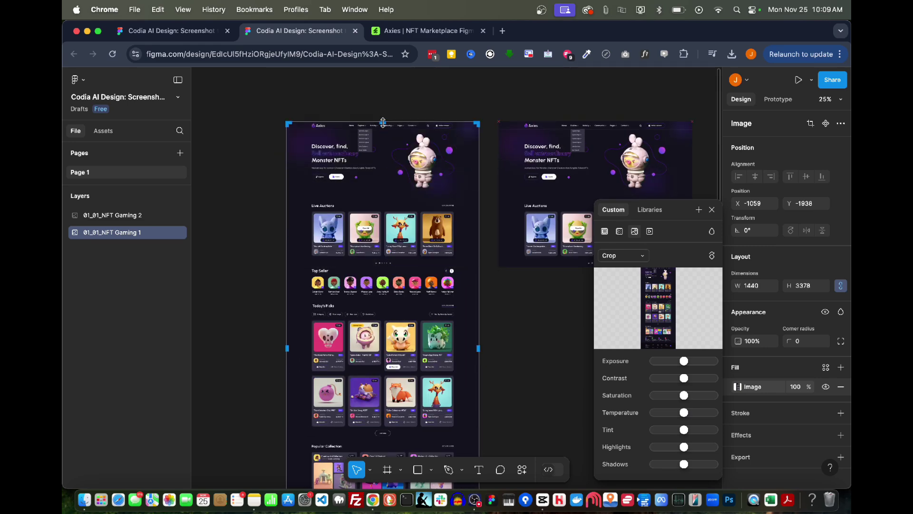
{"action": "left_click", "coordinate": [711, 209]}
{"action": "key", "text": "super+v"}
{"action": "left_click_drag", "start_coordinate": [436, 293], "coordinate": [649, 293]}
Crop the original image from above to about 1440 × 996, keeping Popular Collection down to the footer
{"action": "scroll", "coordinate": [595, 356], "scroll_direction": "down", "scroll_amount": 5}
{"action": "left_click", "coordinate": [423, 309]}
{"action": "left_click", "coordinate": [737, 387]}
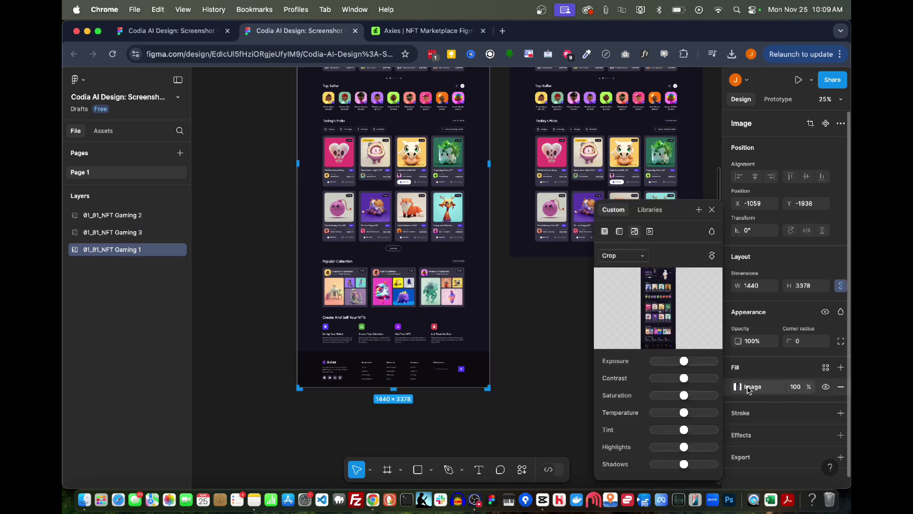
{"action": "scroll", "coordinate": [398, 308], "scroll_direction": "up", "scroll_amount": 4}
{"action": "scroll", "coordinate": [395, 261], "scroll_direction": "up", "scroll_amount": 4}
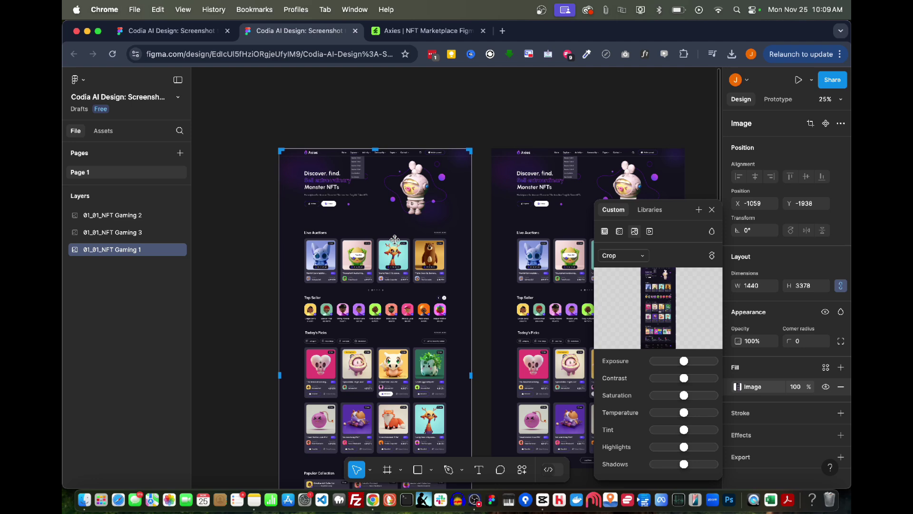
{"action": "left_click_drag", "start_coordinate": [372, 149], "coordinate": [377, 338]}
{"action": "scroll", "coordinate": [377, 336], "scroll_direction": "down", "scroll_amount": 8}
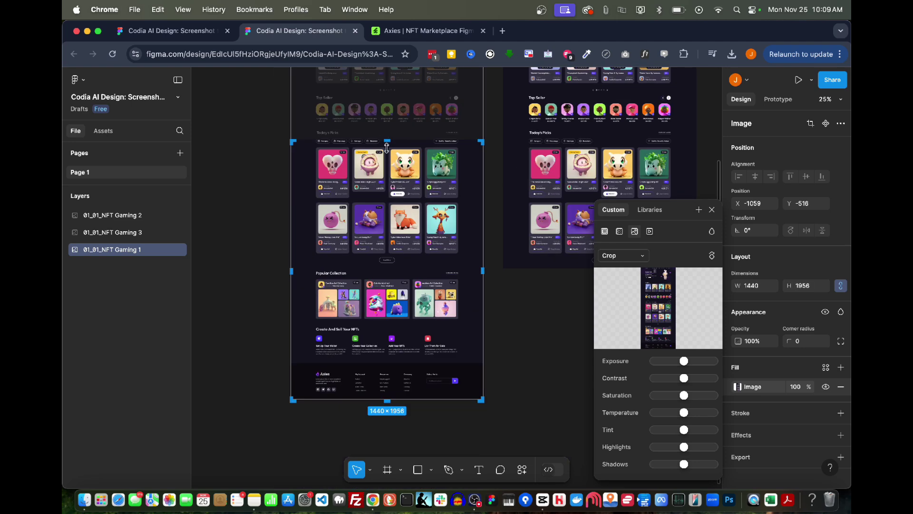
{"action": "left_click_drag", "start_coordinate": [387, 148], "coordinate": [388, 265]}
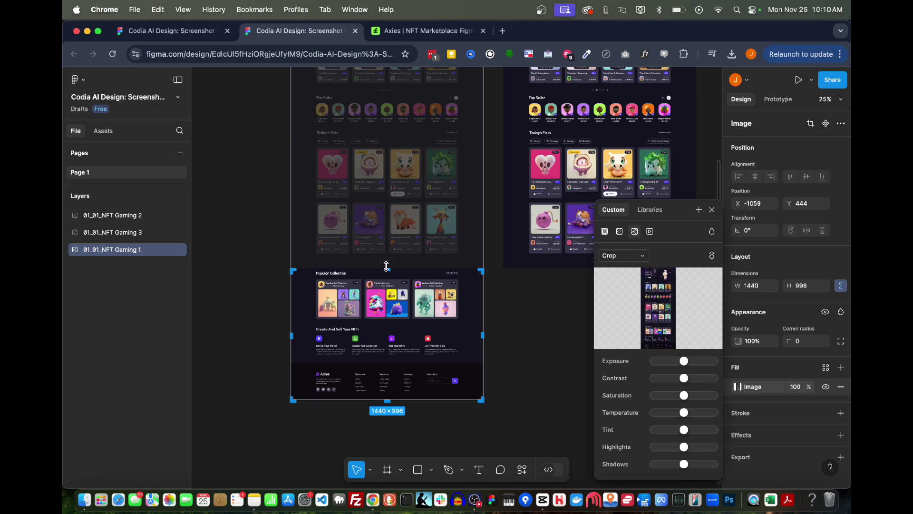
Copy the cropped Popular Collection section and extend the original image's crop back to the top of the page
{"action": "right_click", "coordinate": [378, 289]}
{"action": "left_click", "coordinate": [399, 306]}
{"action": "scroll", "coordinate": [387, 266], "scroll_direction": "up", "scroll_amount": 5}
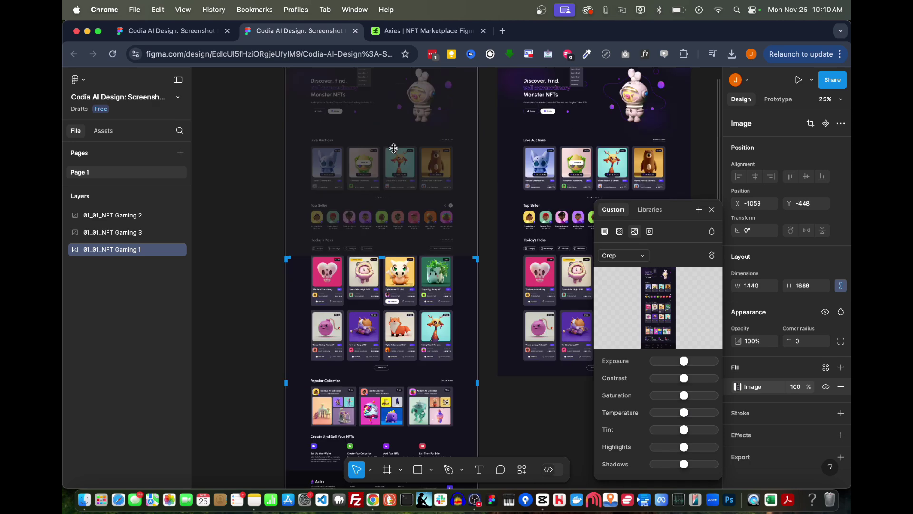
{"action": "left_click_drag", "start_coordinate": [386, 332], "coordinate": [379, 133]}
Paste the Popular Collection section and place it beneath the Today's Picks copy at X 525, Y 444
{"action": "key", "text": "ctrl+v"}
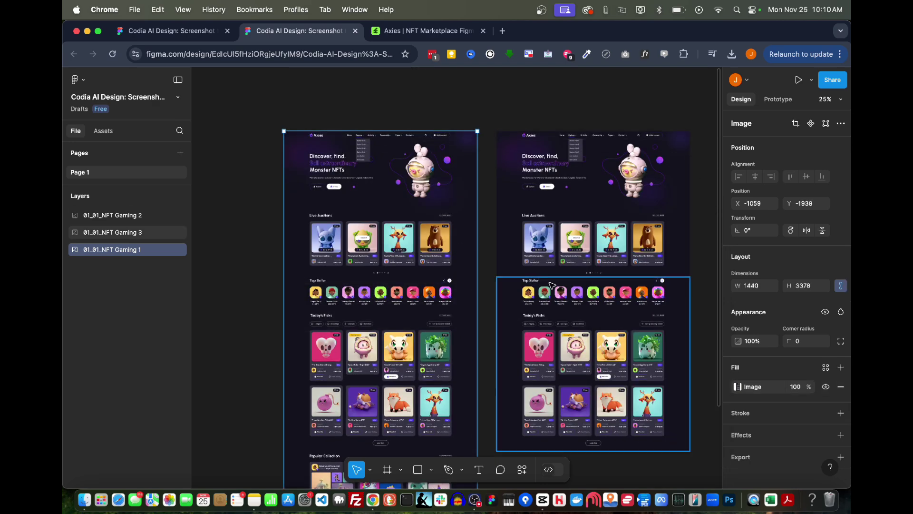
{"action": "scroll", "coordinate": [472, 233], "scroll_direction": "down", "scroll_amount": 3}
{"action": "left_click_drag", "start_coordinate": [360, 319], "coordinate": [573, 344]}
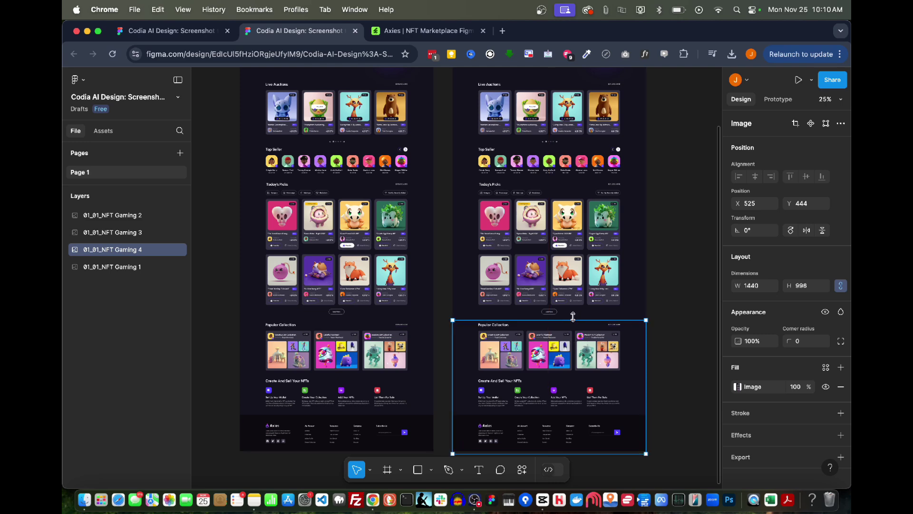
{"action": "scroll", "coordinate": [628, 244], "scroll_direction": "down", "scroll_amount": 2}
{"action": "left_click", "coordinate": [628, 244]}
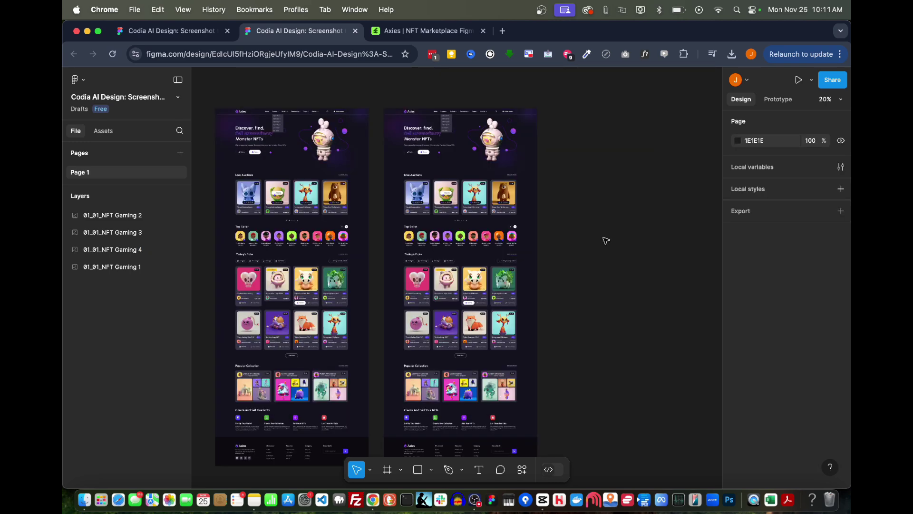
Export the hero and Live Auctions section as a 1x PNG
{"action": "left_click", "coordinate": [476, 163]}
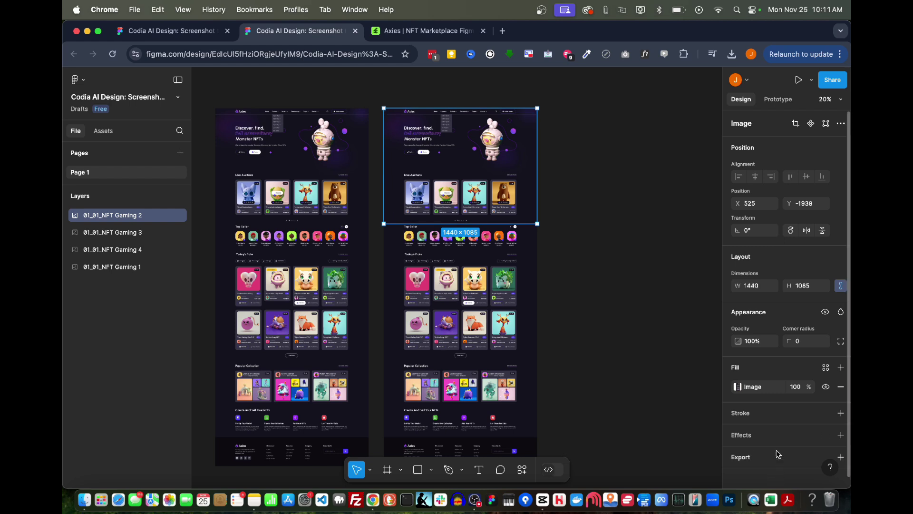
{"action": "scroll", "coordinate": [775, 432], "scroll_direction": "down", "scroll_amount": 1}
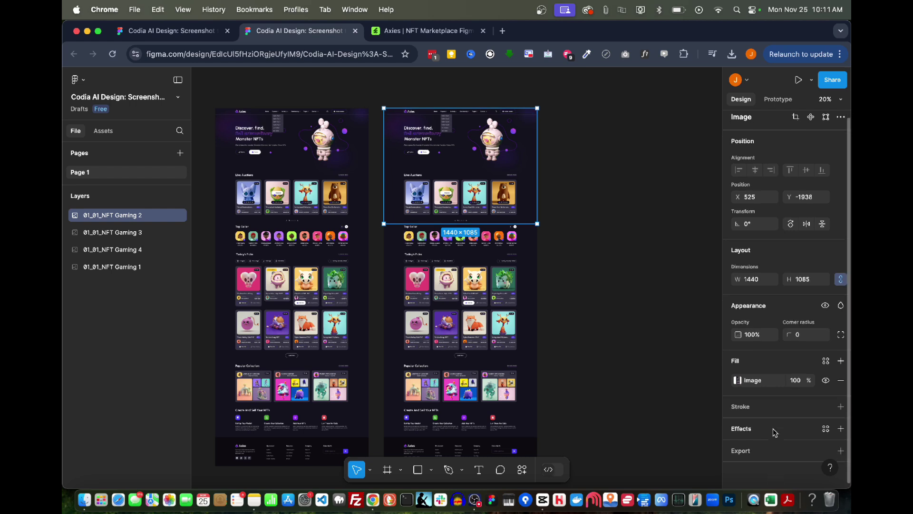
{"action": "left_click", "coordinate": [773, 459]}
{"action": "scroll", "coordinate": [774, 416], "scroll_direction": "down", "scroll_amount": 3}
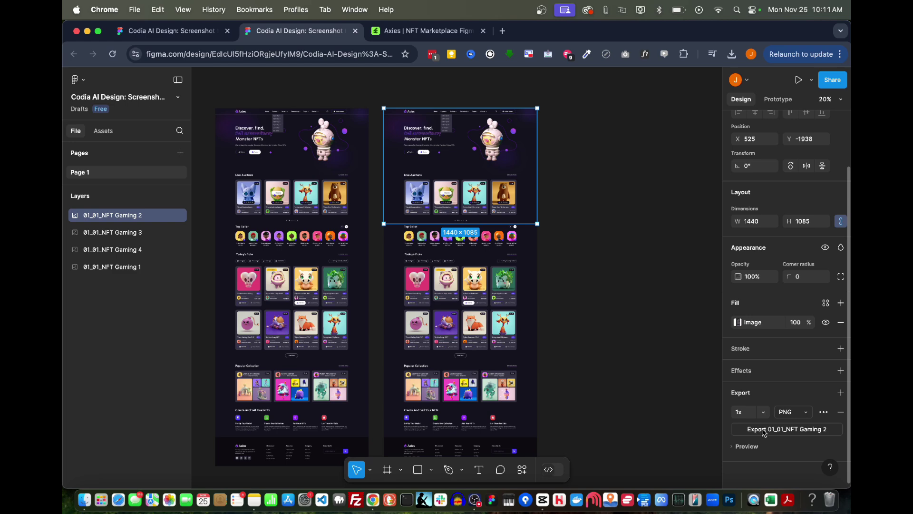
{"action": "left_click", "coordinate": [763, 430]}
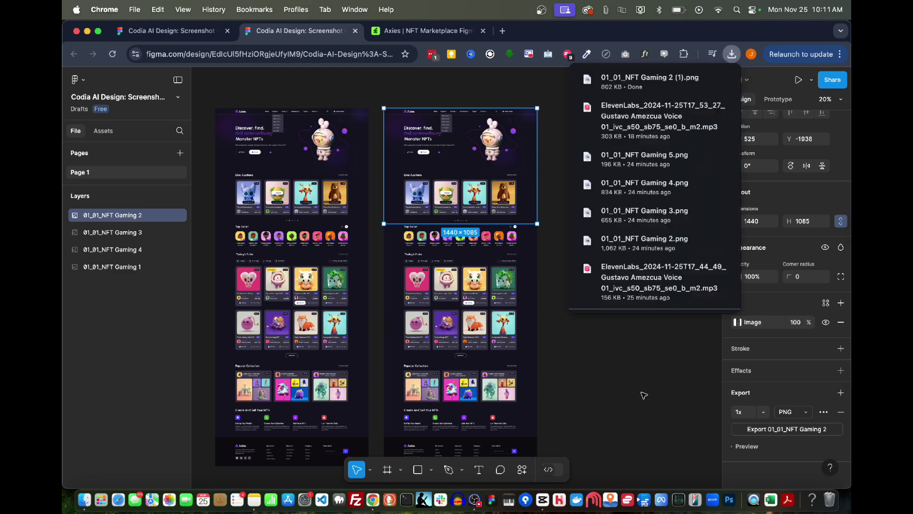
Export the Top Seller section and the Popular Collection section as separate 1x PNGs, and clear the selection
{"action": "scroll", "coordinate": [643, 396], "scroll_direction": "down", "scroll_amount": 3}
{"action": "left_click", "coordinate": [489, 227]}
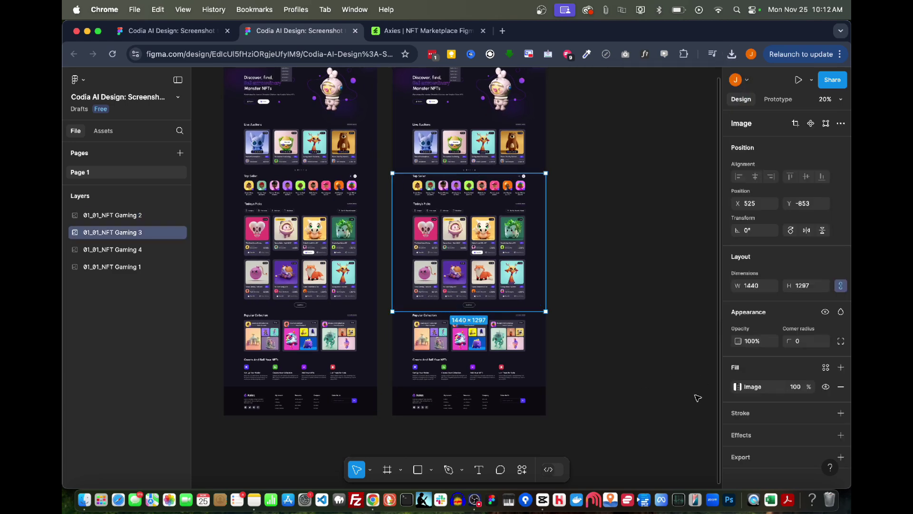
{"action": "scroll", "coordinate": [768, 429], "scroll_direction": "down", "scroll_amount": 1}
{"action": "left_click", "coordinate": [748, 448]}
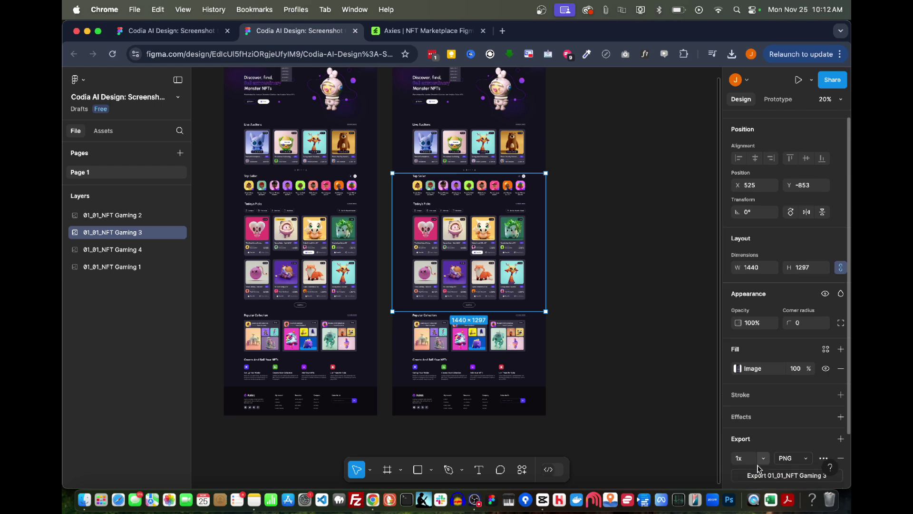
{"action": "scroll", "coordinate": [763, 468], "scroll_direction": "down", "scroll_amount": 2}
{"action": "key", "text": "Tab"}
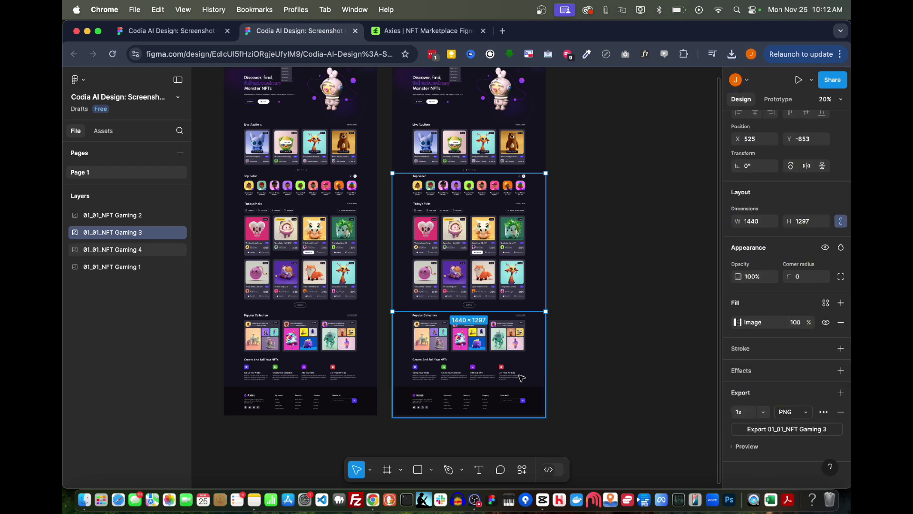
{"action": "left_click", "coordinate": [759, 429]}
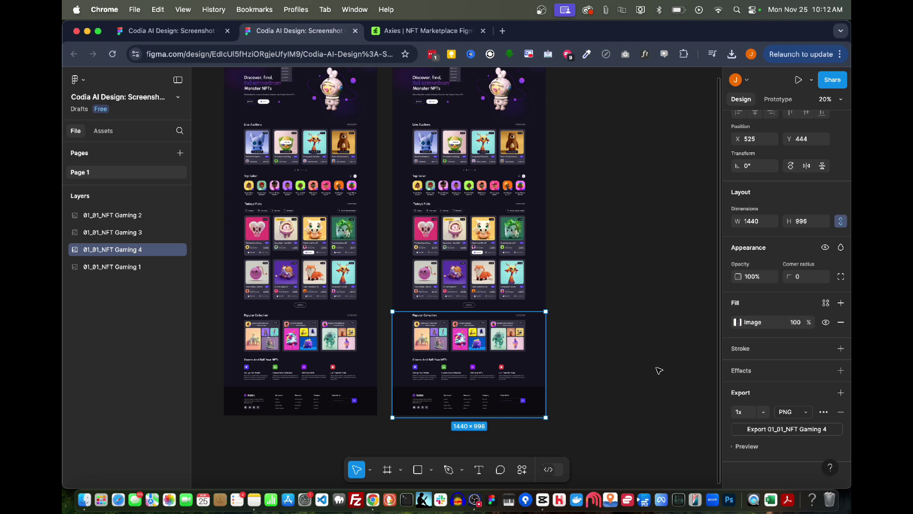
{"action": "scroll", "coordinate": [658, 371], "scroll_direction": "up", "scroll_amount": 3}
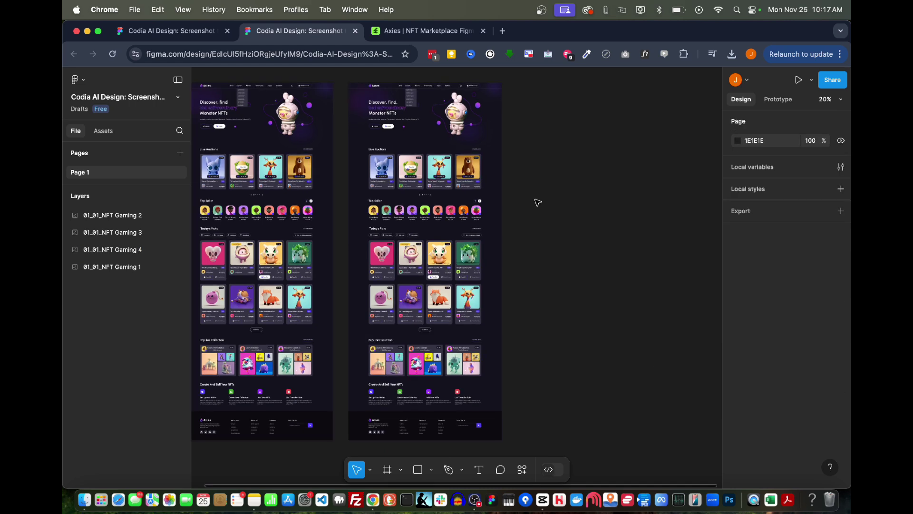
Run the Codia AI Design plugin and convert 01_01_NFT Gaming 2 (1).png into a Figma design
{"action": "left_click", "coordinate": [523, 471]}
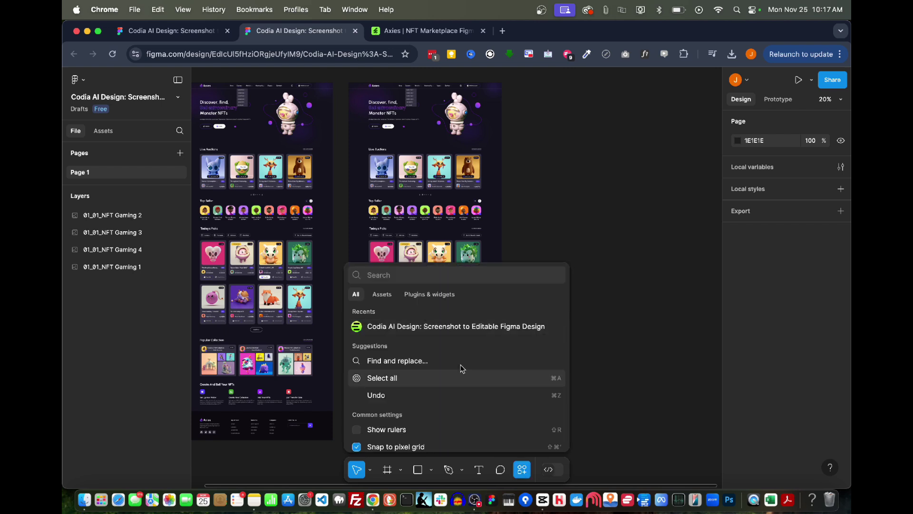
{"action": "left_click", "coordinate": [455, 328]}
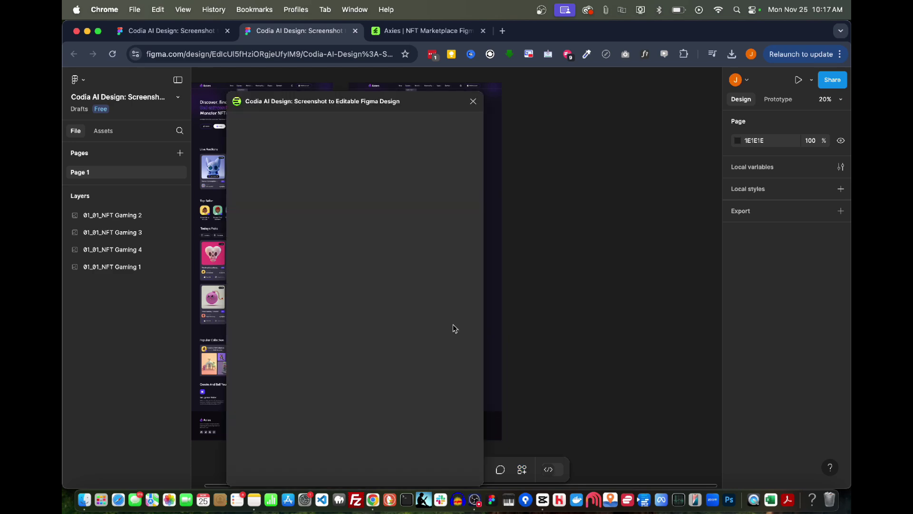
{"action": "left_click", "coordinate": [362, 227]}
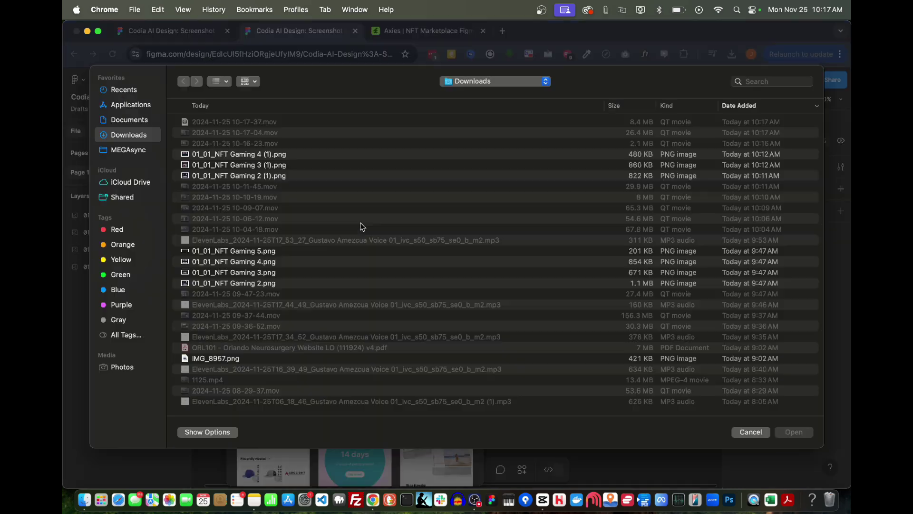
{"action": "double_click", "coordinate": [290, 176]}
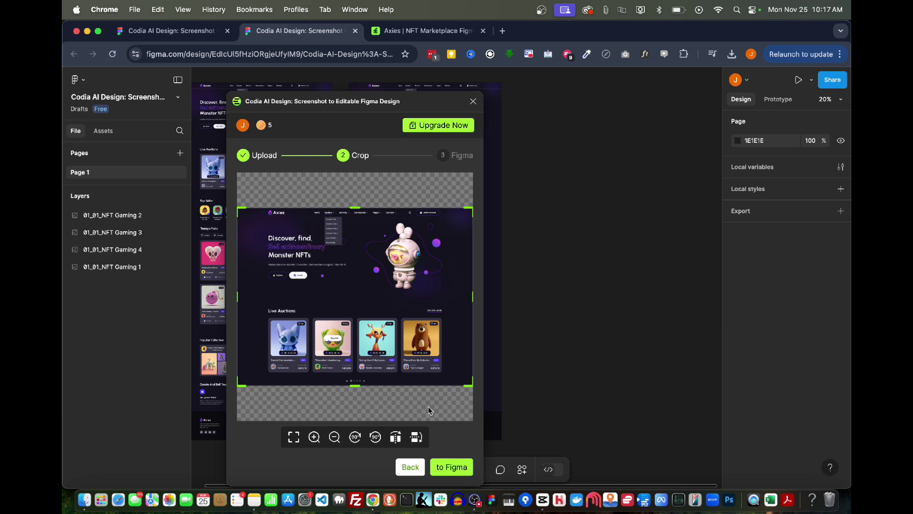
{"action": "left_click", "coordinate": [447, 468]}
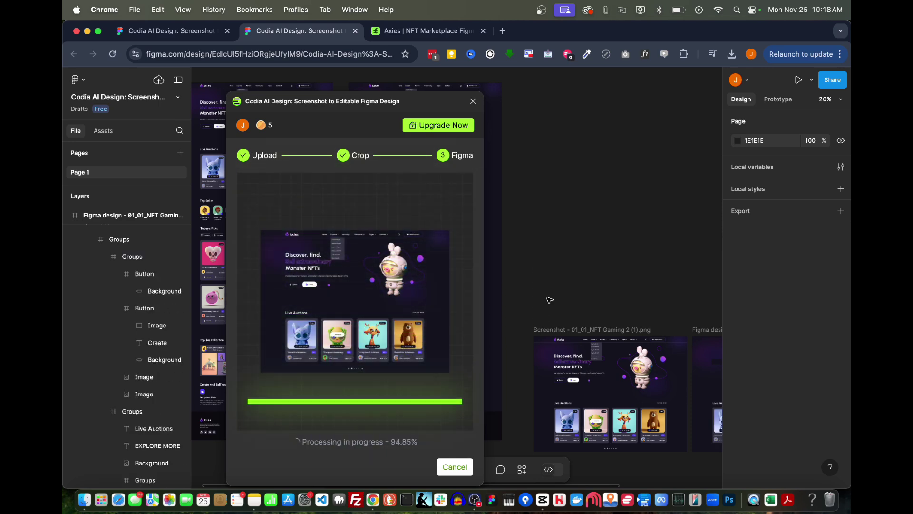
Examine the converted hero and Live Auctions frame on the canvas and close the plugin when the conversion is complete
{"action": "scroll", "coordinate": [549, 299], "scroll_direction": "down", "scroll_amount": 3}
{"action": "scroll", "coordinate": [550, 300], "scroll_direction": "right", "scroll_amount": 5}
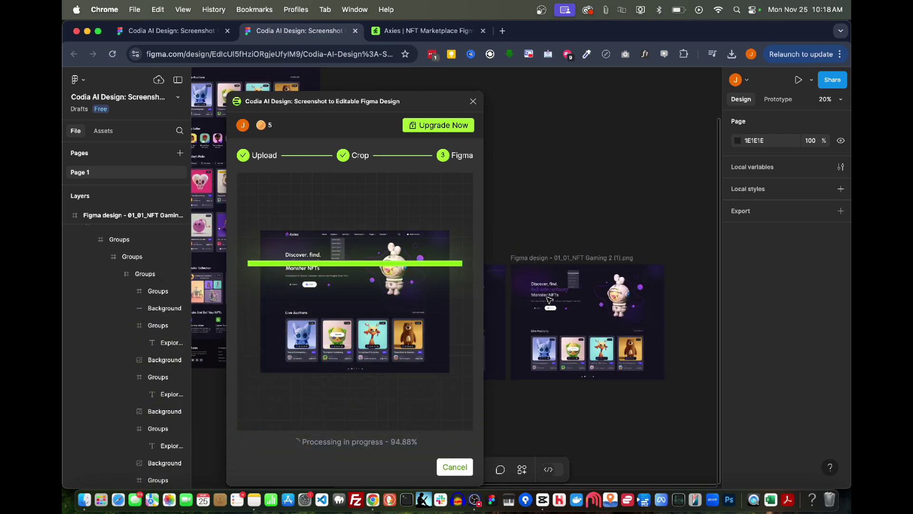
{"action": "scroll", "coordinate": [550, 299], "scroll_direction": "down", "scroll_amount": 2}
{"action": "key", "text": "super+equal"}
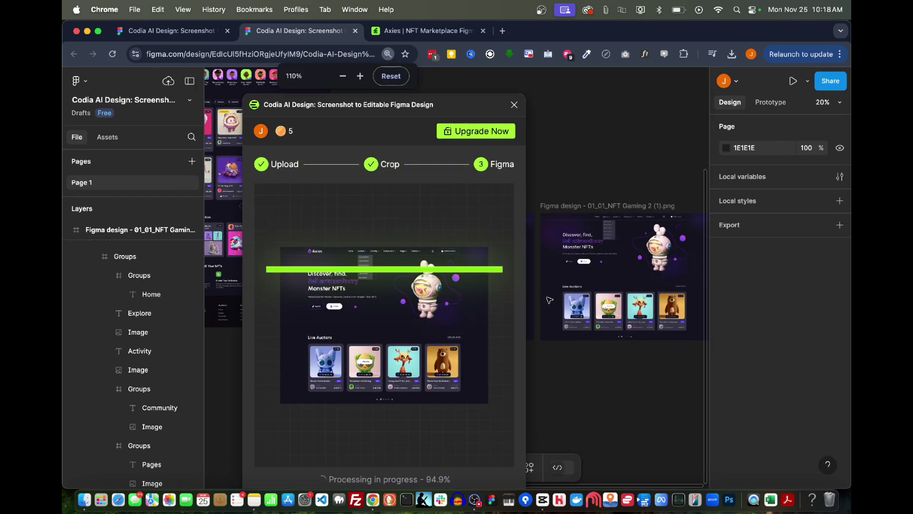
{"action": "scroll", "coordinate": [550, 300], "scroll_direction": "down", "scroll_amount": 2}
{"action": "key", "text": "super+minus"}
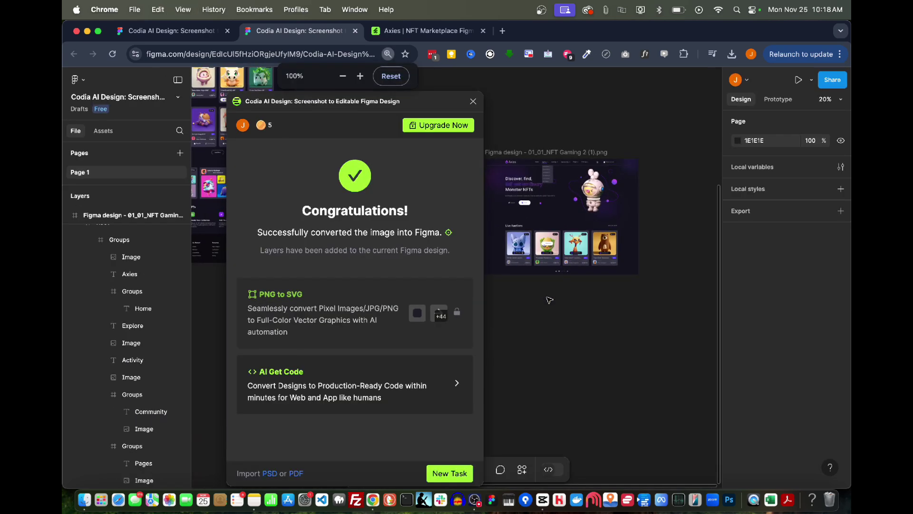
{"action": "scroll", "coordinate": [573, 287], "scroll_direction": "up", "scroll_amount": 3}
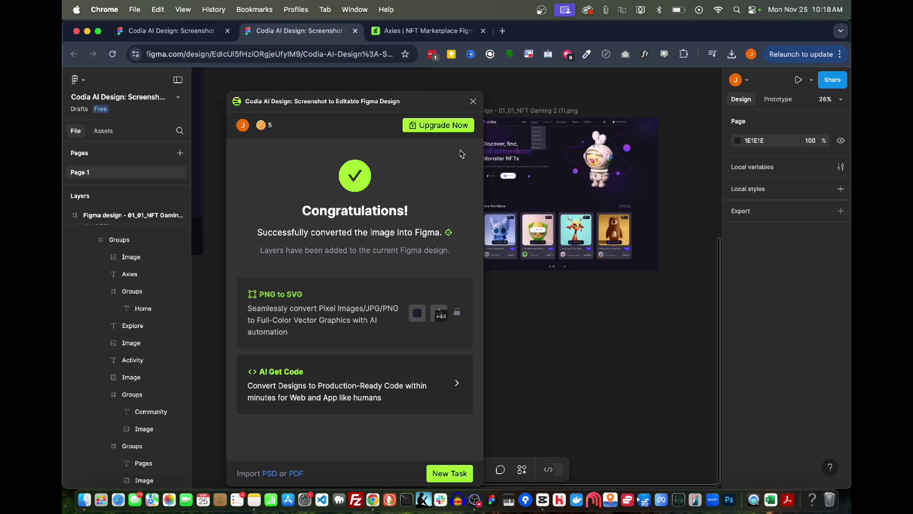
{"action": "left_click", "coordinate": [475, 105]}
{"action": "scroll", "coordinate": [486, 181], "scroll_direction": "up", "scroll_amount": 2}
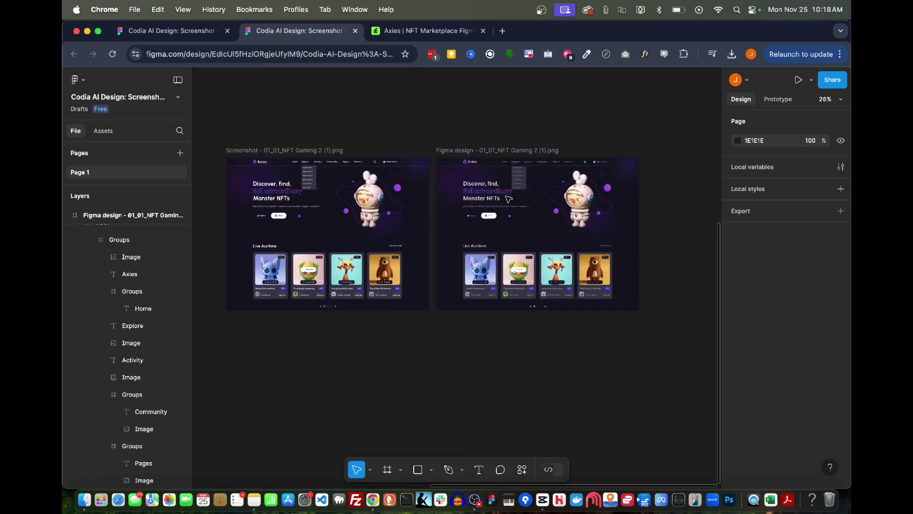
Inspect the header layers of the converted frame, including the logo image, the Axies text and the navigation groups
{"action": "left_click", "coordinate": [486, 181]}
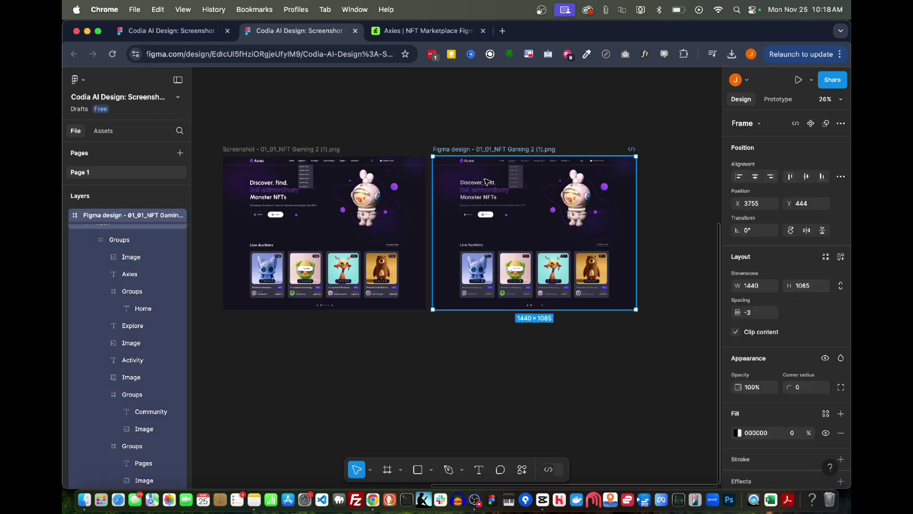
{"action": "scroll", "coordinate": [487, 181], "scroll_direction": "up", "scroll_amount": 5}
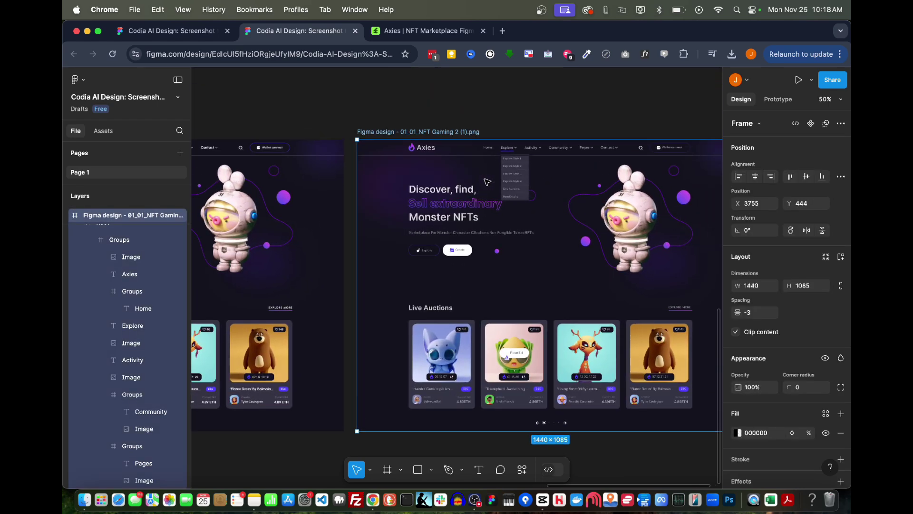
{"action": "left_click", "coordinate": [485, 170]}
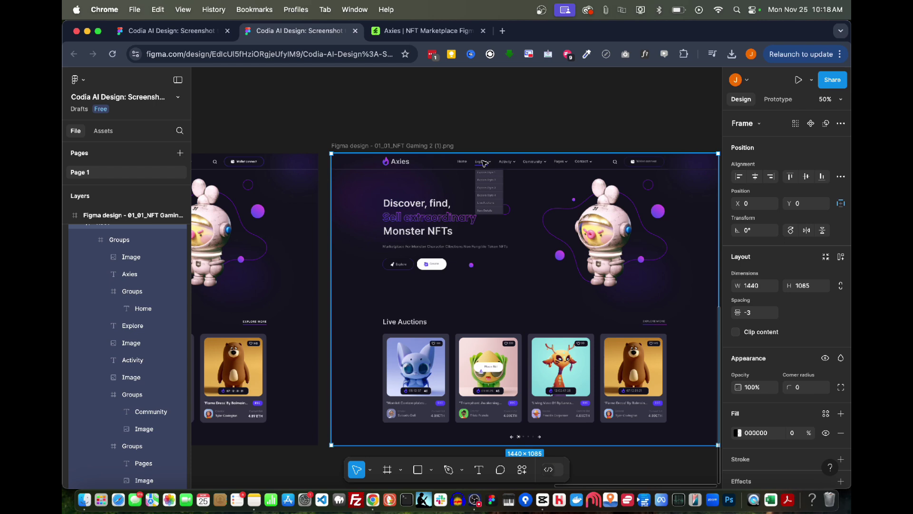
{"action": "left_click", "coordinate": [127, 259]}
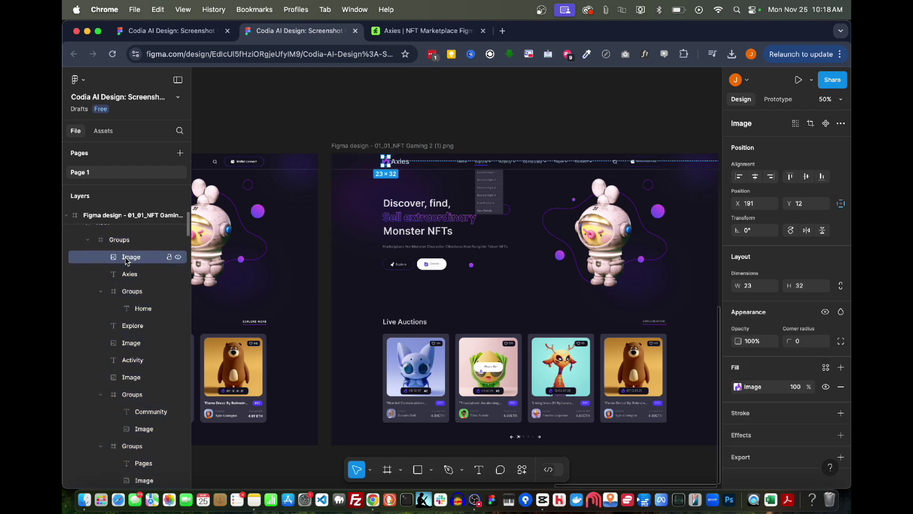
{"action": "left_click", "coordinate": [127, 275]}
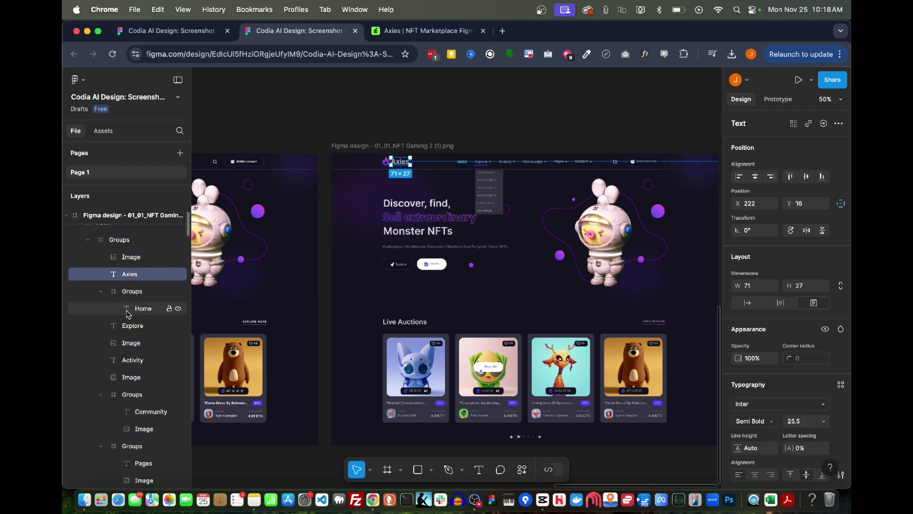
{"action": "scroll", "coordinate": [132, 420], "scroll_direction": "down", "scroll_amount": 2}
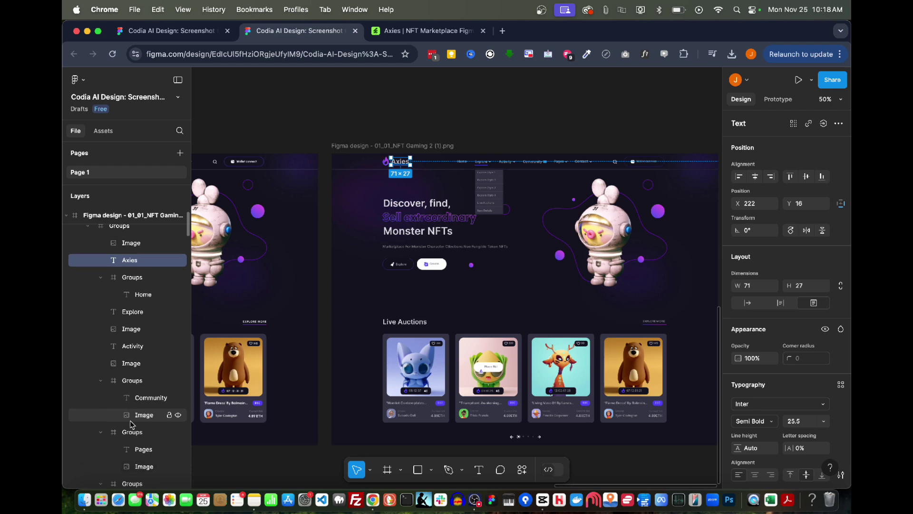
{"action": "scroll", "coordinate": [132, 423], "scroll_direction": "down", "scroll_amount": 3}
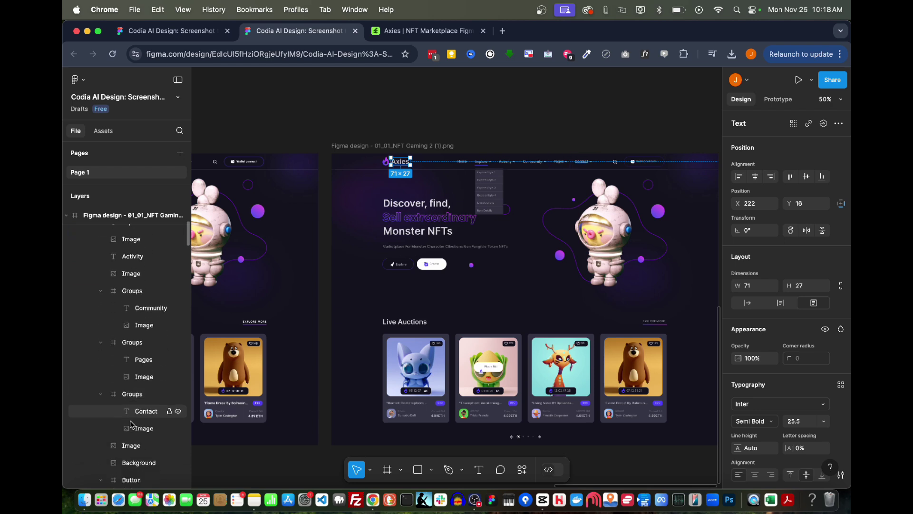
Hide the Explore dropdown group in the converted frame and show it again
{"action": "left_click", "coordinate": [490, 205]}
{"action": "double_click", "coordinate": [490, 191]}
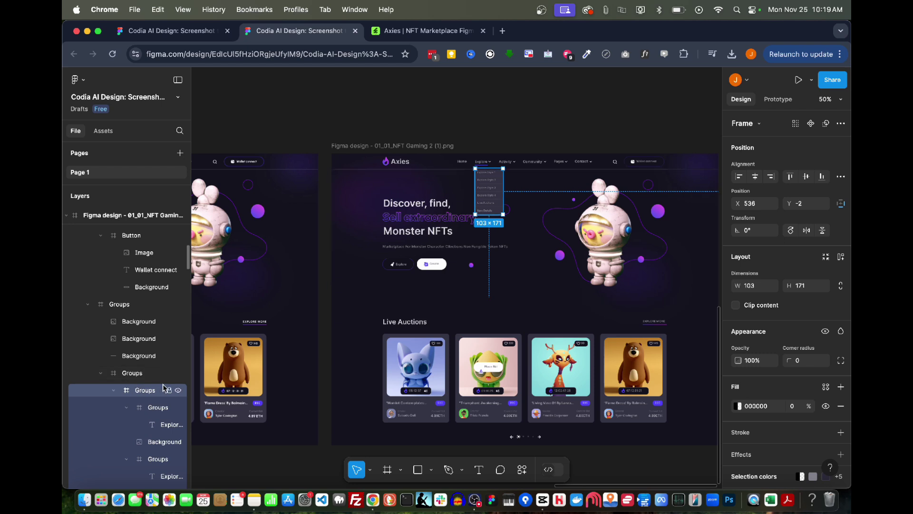
{"action": "left_click", "coordinate": [178, 374]}
{"action": "left_click", "coordinate": [178, 374]}
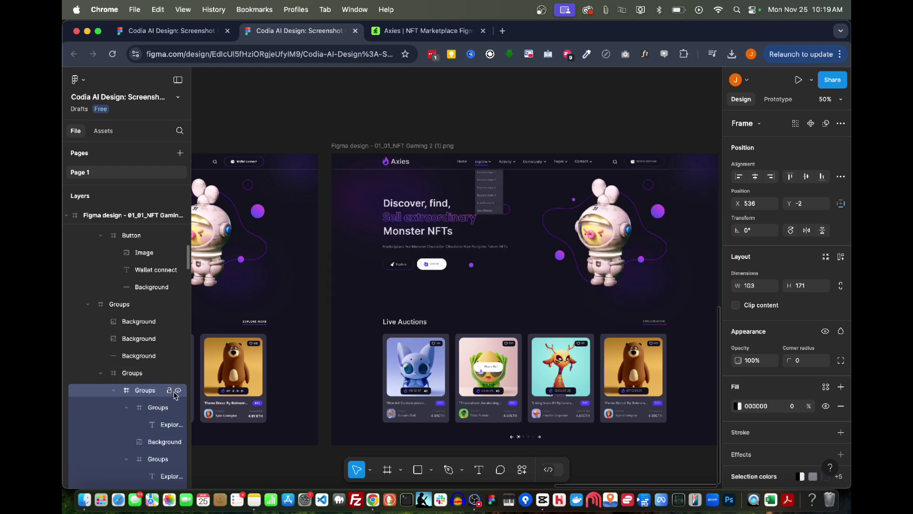
{"action": "left_click", "coordinate": [179, 391]}
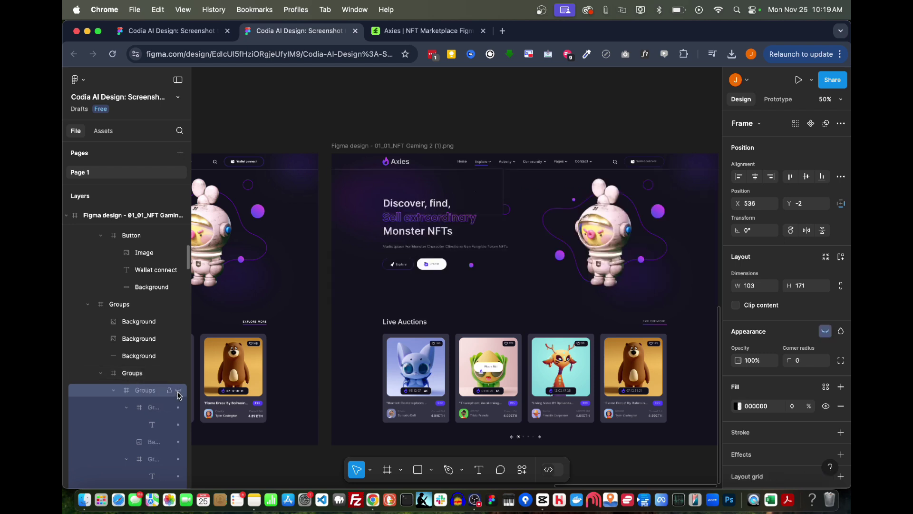
{"action": "left_click", "coordinate": [178, 392]}
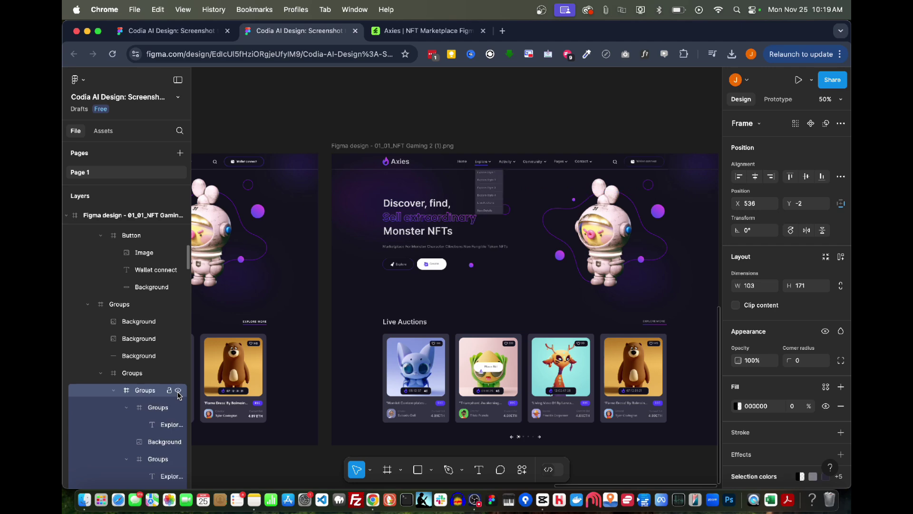
Compare the converted hero and Live Auctions frame with the source screenshot beside it
{"action": "scroll", "coordinate": [328, 347], "scroll_direction": "down", "scroll_amount": 3}
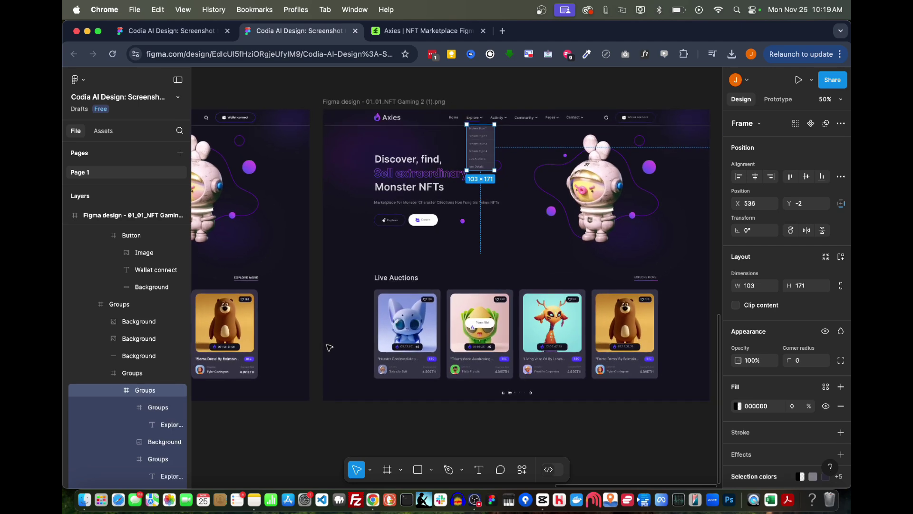
{"action": "scroll", "coordinate": [329, 347], "scroll_direction": "up", "scroll_amount": 1}
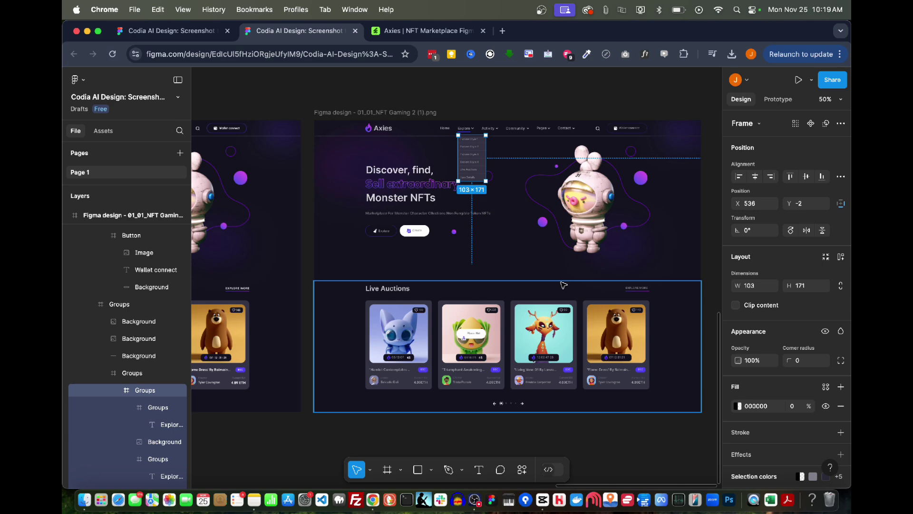
{"action": "scroll", "coordinate": [563, 285], "scroll_direction": "right", "scroll_amount": 2}
{"action": "scroll", "coordinate": [564, 285], "scroll_direction": "down", "scroll_amount": 3}
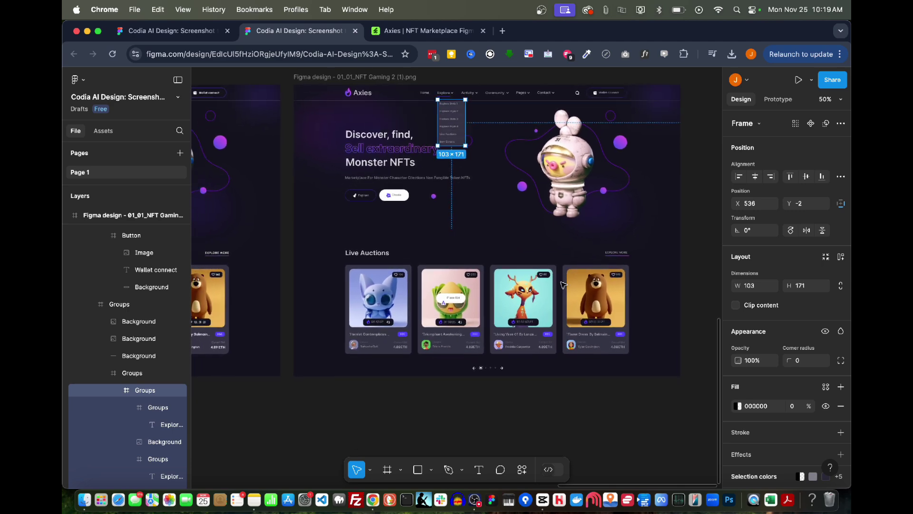
{"action": "scroll", "coordinate": [564, 284], "scroll_direction": "left", "scroll_amount": 10}
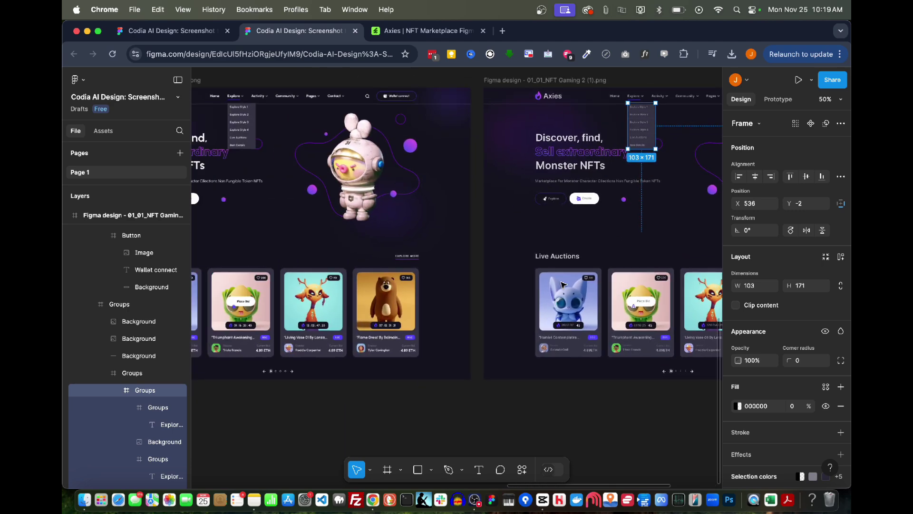
{"action": "scroll", "coordinate": [564, 284], "scroll_direction": "up", "scroll_amount": 2}
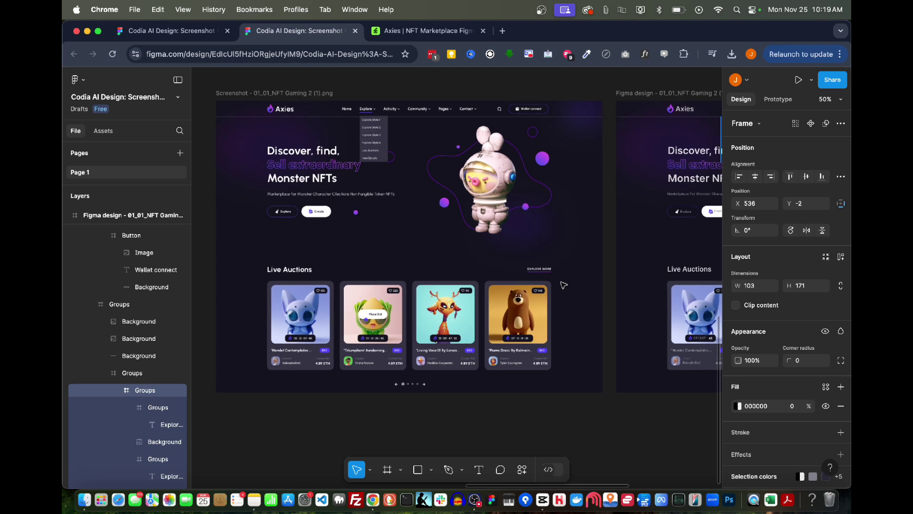
{"action": "scroll", "coordinate": [431, 324], "scroll_direction": "down", "scroll_amount": 5}
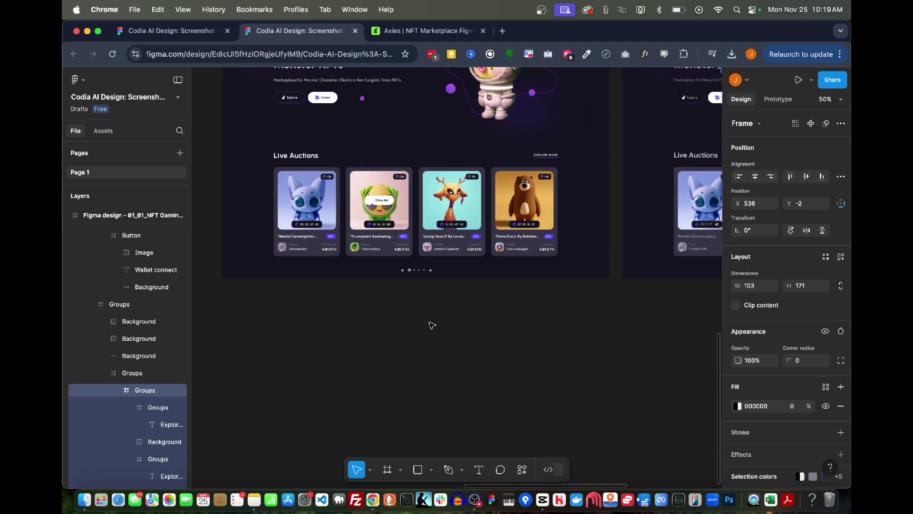
{"action": "scroll", "coordinate": [432, 325], "scroll_direction": "up", "scroll_amount": 2}
Clear the selection, run the Codia plugin again and convert 01_01_NFT Gaming 3 (1).png into a Figma design
{"action": "left_click", "coordinate": [432, 326]}
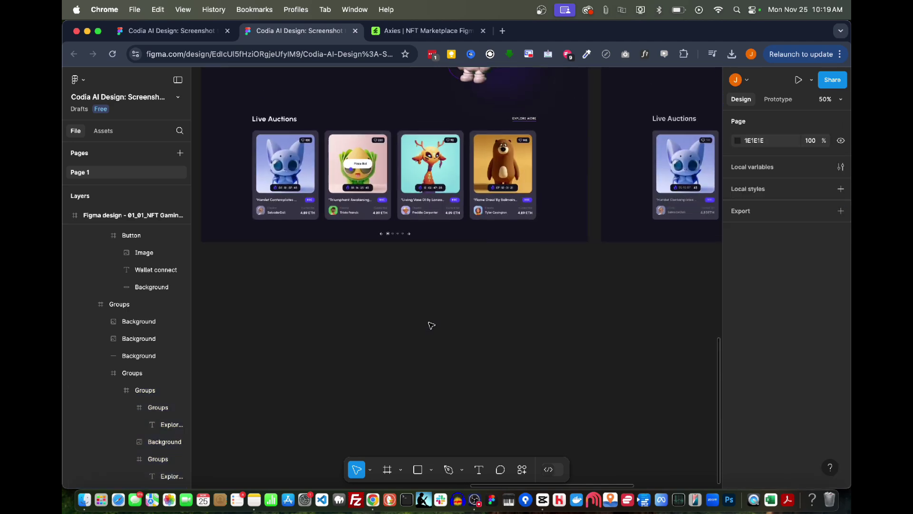
{"action": "left_click", "coordinate": [524, 470]}
{"action": "left_click", "coordinate": [433, 329]}
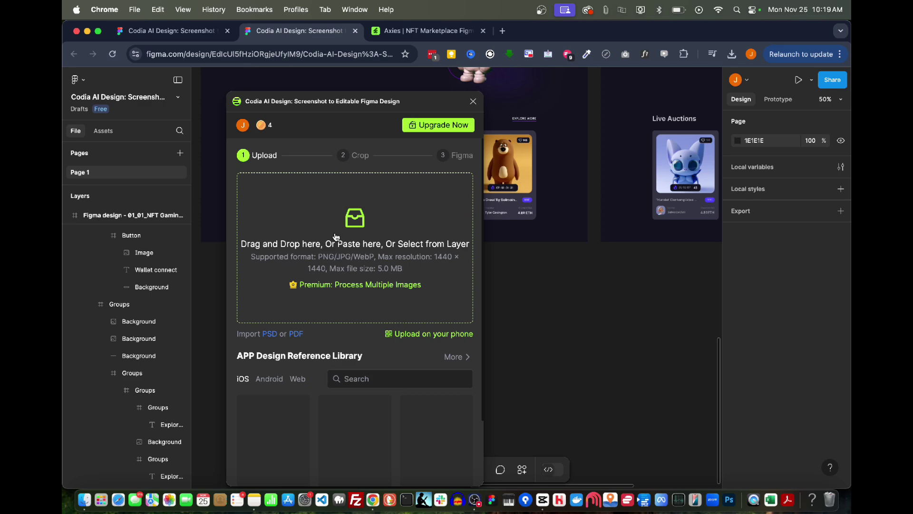
{"action": "left_click", "coordinate": [335, 236]}
{"action": "double_click", "coordinate": [286, 169]}
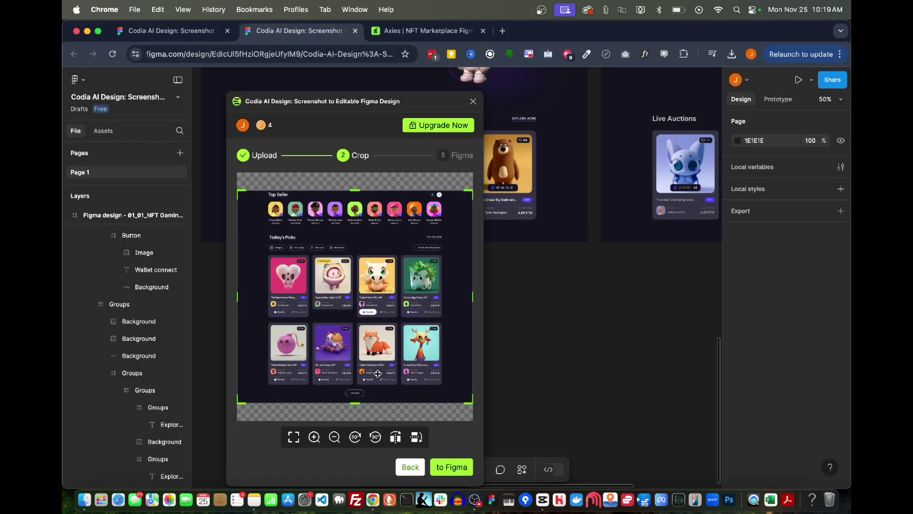
{"action": "left_click", "coordinate": [452, 467]}
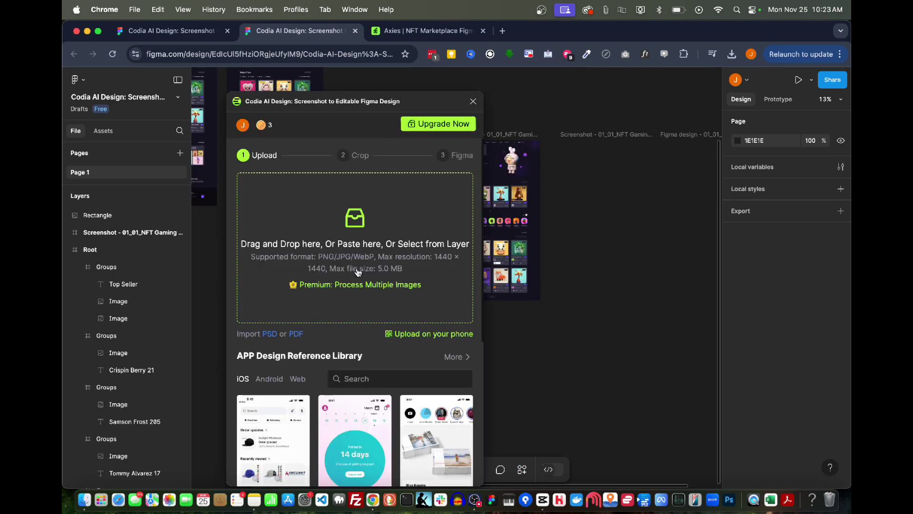
Upload the exported Popular Collection section PNG to the Codia plugin and convert it into a Figma design
{"action": "left_click", "coordinate": [297, 180]}
{"action": "double_click", "coordinate": [298, 170]}
{"action": "left_click", "coordinate": [445, 466]}
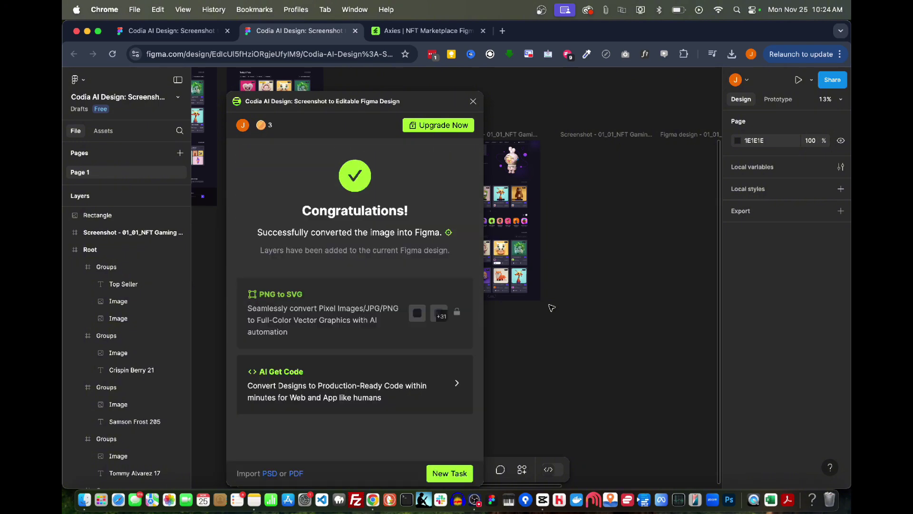
Close the plugin and place the converted Popular Collection section and its screenshot directly beneath the Today's Picks sections at Y 2826
{"action": "left_click", "coordinate": [473, 101]}
{"action": "left_click_drag", "start_coordinate": [509, 212], "coordinate": [411, 360]}
{"action": "scroll", "coordinate": [412, 359], "scroll_direction": "down", "scroll_amount": 5}
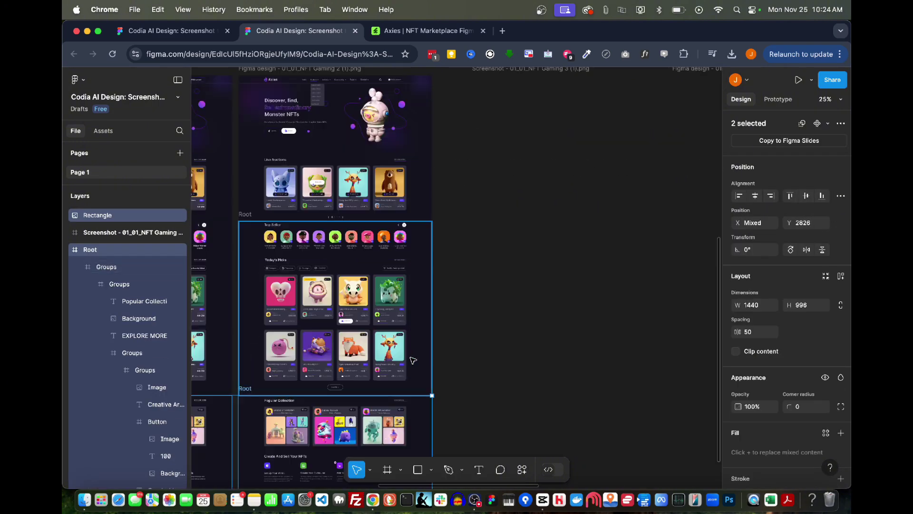
{"action": "left_click", "coordinate": [568, 323]}
{"action": "scroll", "coordinate": [570, 325], "scroll_direction": "down", "scroll_amount": 5}
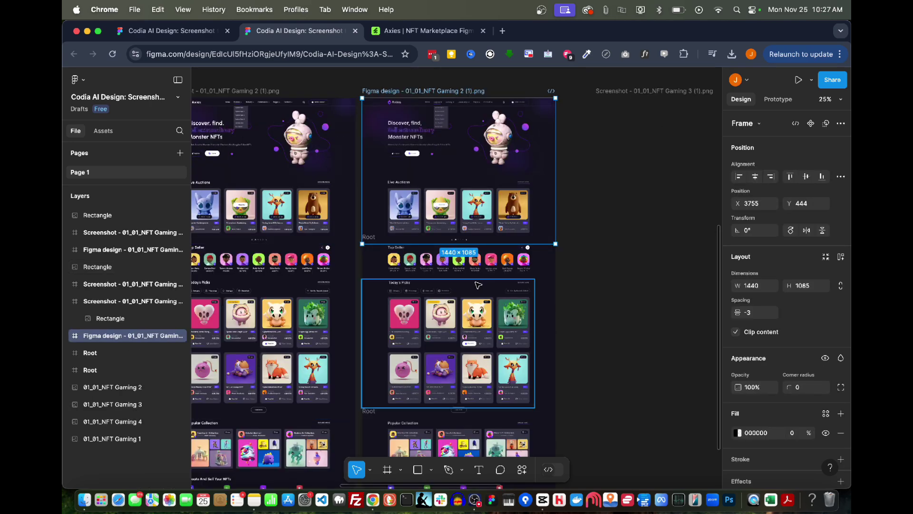
{"action": "scroll", "coordinate": [376, 313], "scroll_direction": "left", "scroll_amount": 3}
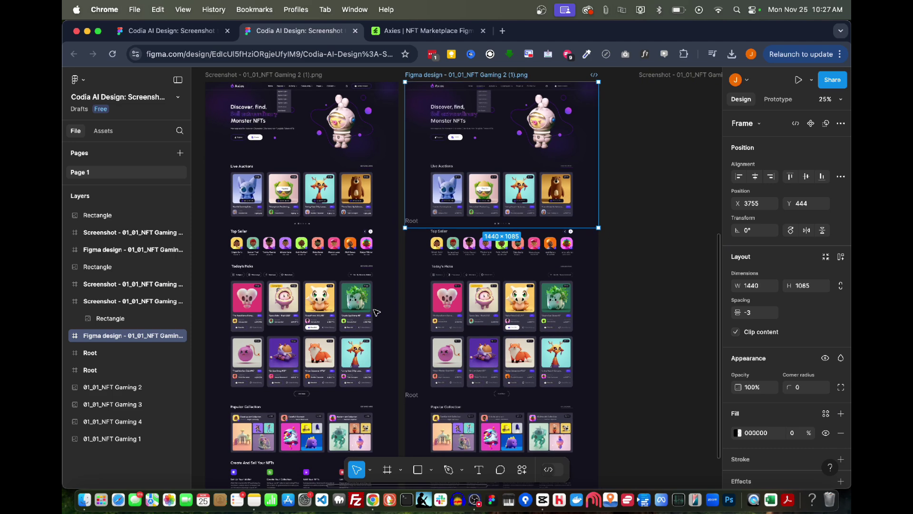
Compare the converted page sections with their source screenshots and the original 01_01_NFT Gaming 2 image
{"action": "scroll", "coordinate": [377, 313], "scroll_direction": "up", "scroll_amount": 2}
{"action": "scroll", "coordinate": [376, 313], "scroll_direction": "right", "scroll_amount": 2}
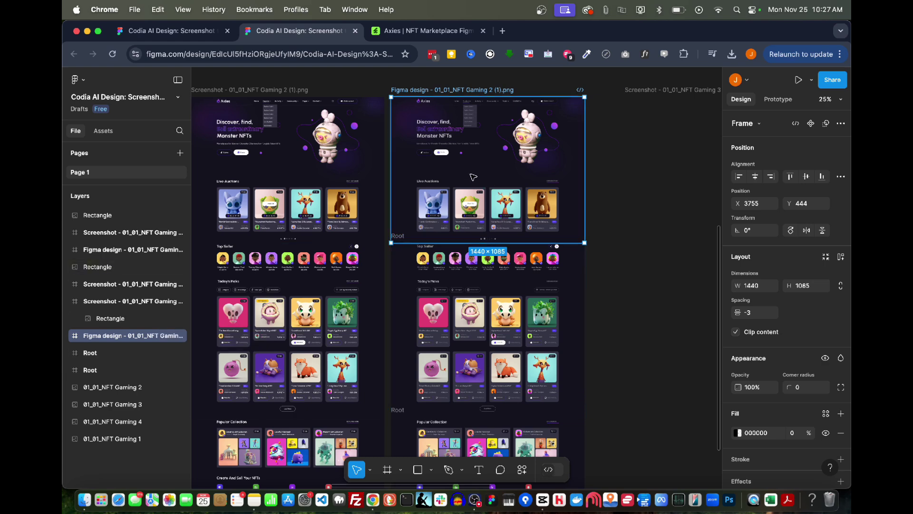
{"action": "scroll", "coordinate": [473, 177], "scroll_direction": "left", "scroll_amount": 2}
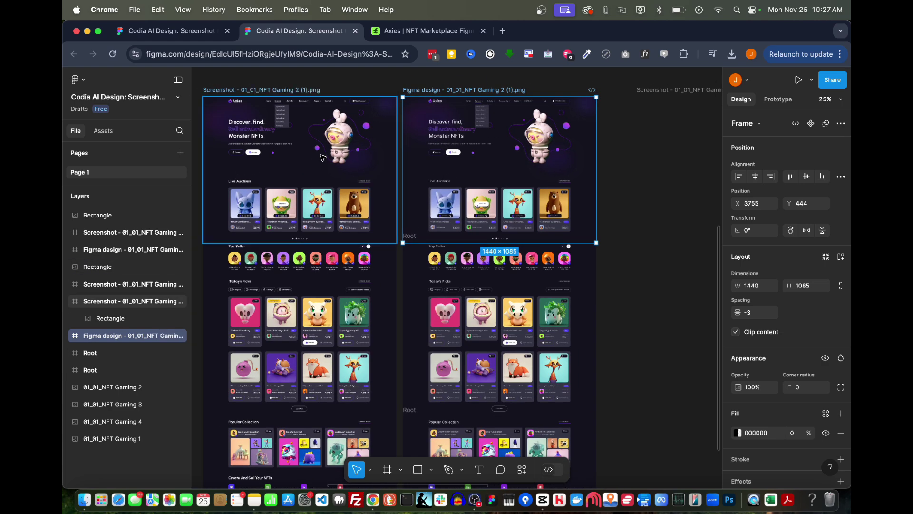
{"action": "left_click", "coordinate": [321, 158]}
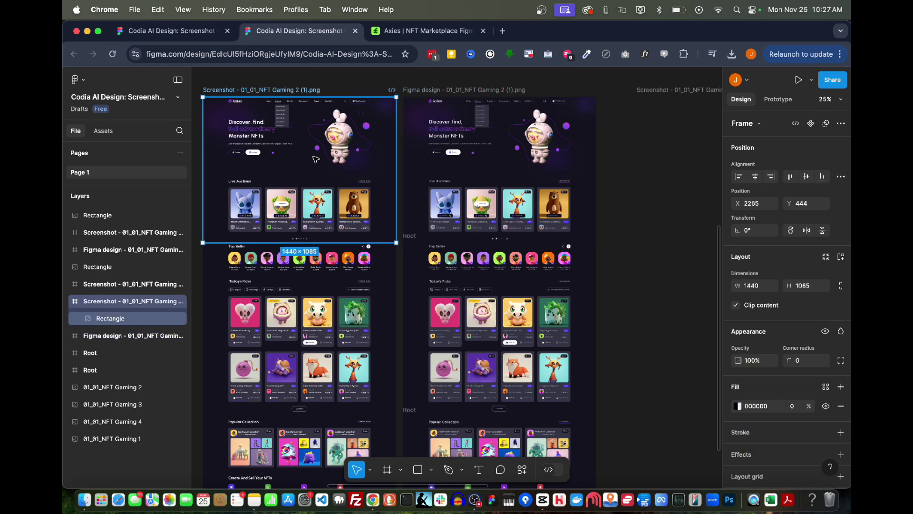
{"action": "scroll", "coordinate": [316, 158], "scroll_direction": "up", "scroll_amount": 10}
{"action": "scroll", "coordinate": [315, 158], "scroll_direction": "left", "scroll_amount": 10}
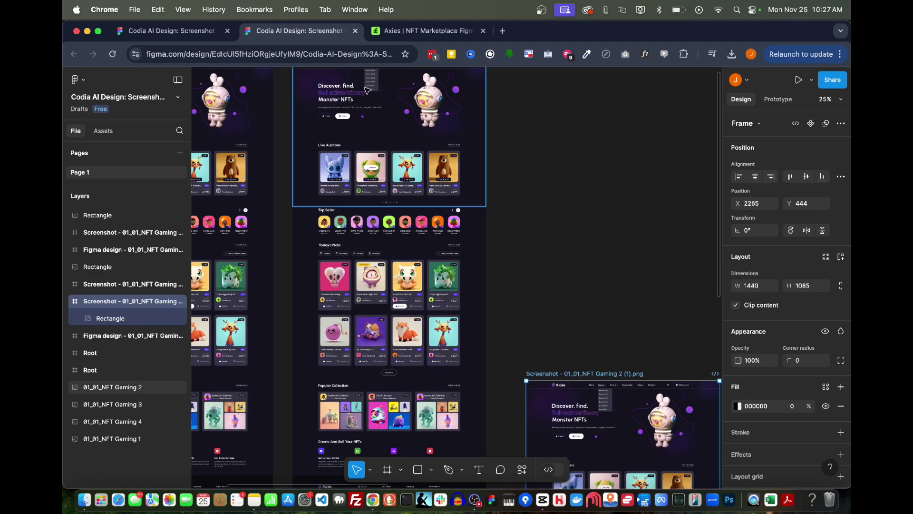
{"action": "left_click", "coordinate": [315, 159]}
{"action": "scroll", "coordinate": [445, 233], "scroll_direction": "down", "scroll_amount": 5}
{"action": "scroll", "coordinate": [445, 233], "scroll_direction": "right", "scroll_amount": 5}
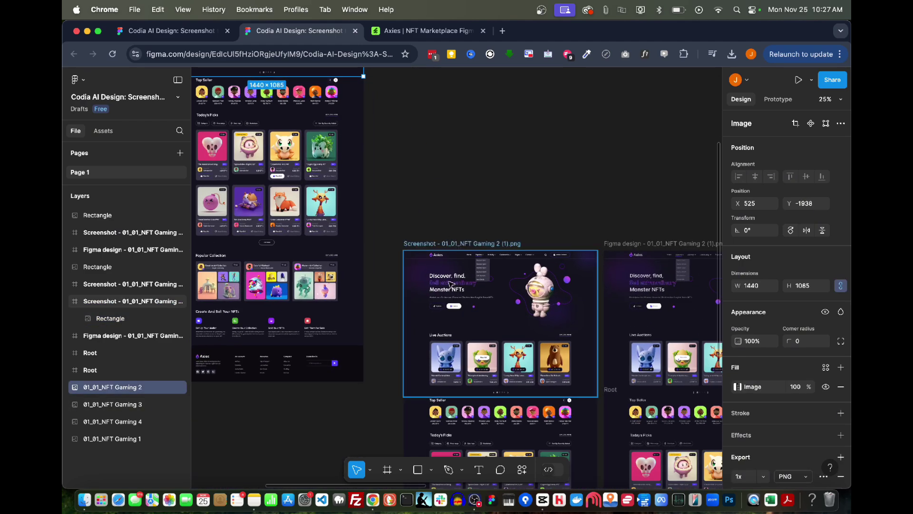
{"action": "left_click", "coordinate": [445, 243]}
{"action": "scroll", "coordinate": [456, 235], "scroll_direction": "down", "scroll_amount": 5}
{"action": "scroll", "coordinate": [457, 235], "scroll_direction": "right", "scroll_amount": 7}
Rename the converted hero and Live Auctions frame as Section 01
{"action": "left_click", "coordinate": [514, 220]}
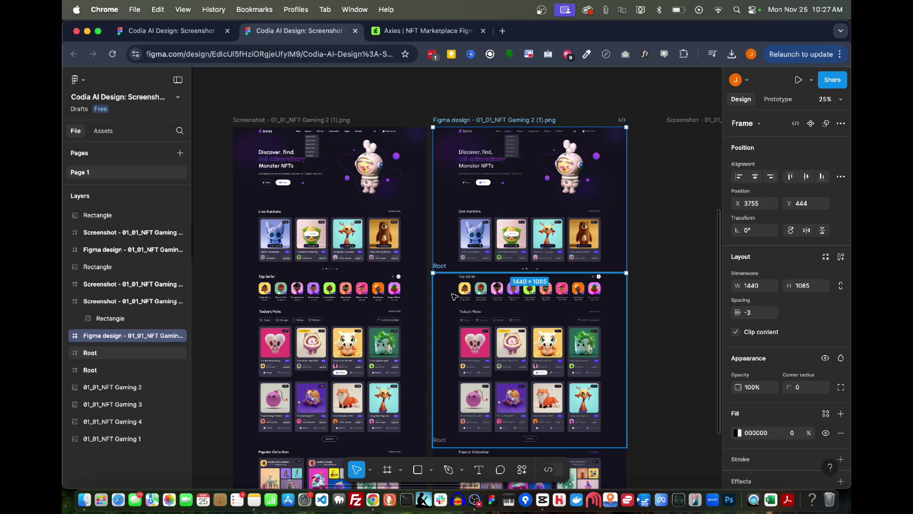
{"action": "double_click", "coordinate": [98, 339]}
{"action": "type", "text": "Sec"}
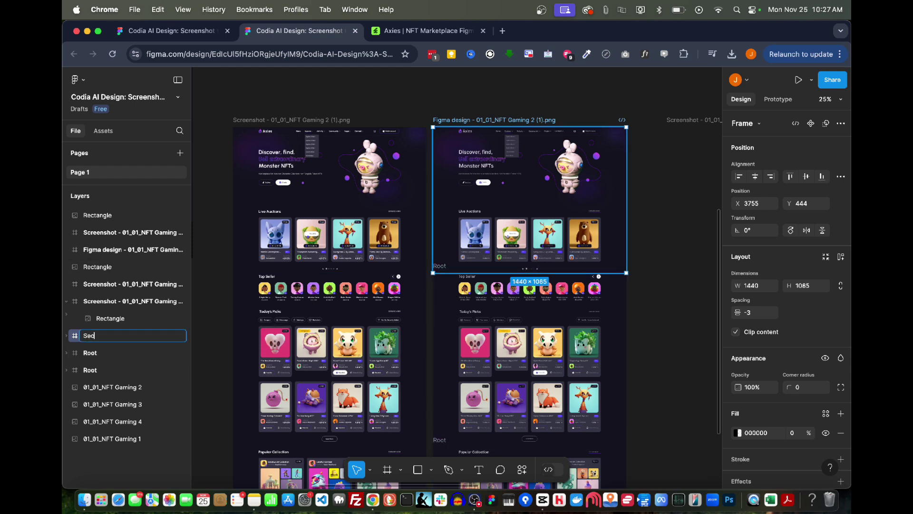
{"action": "type", "text": "tion 01"}
{"action": "key", "text": "Return"}
Rename the Root frame holding Top Seller and Today's Picks as Section 02
{"action": "left_click", "coordinate": [93, 354]}
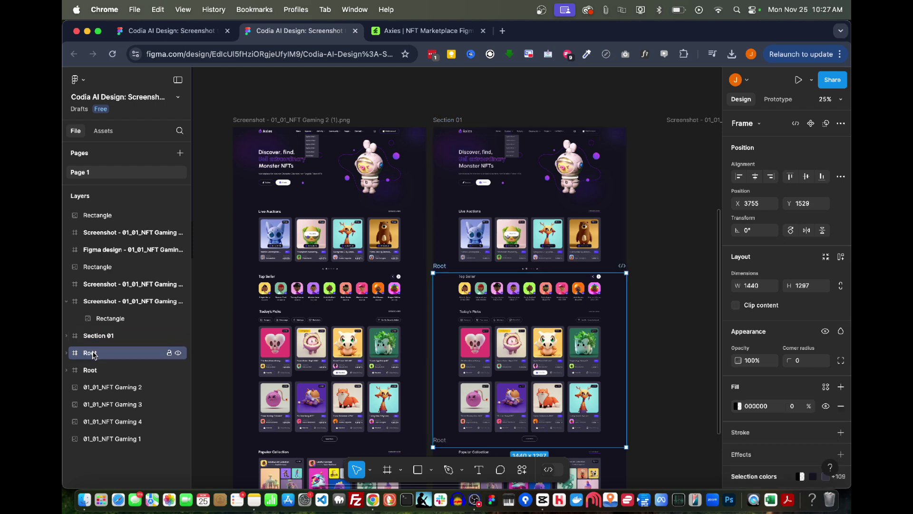
{"action": "double_click", "coordinate": [93, 355]}
{"action": "type", "text": "Sec"}
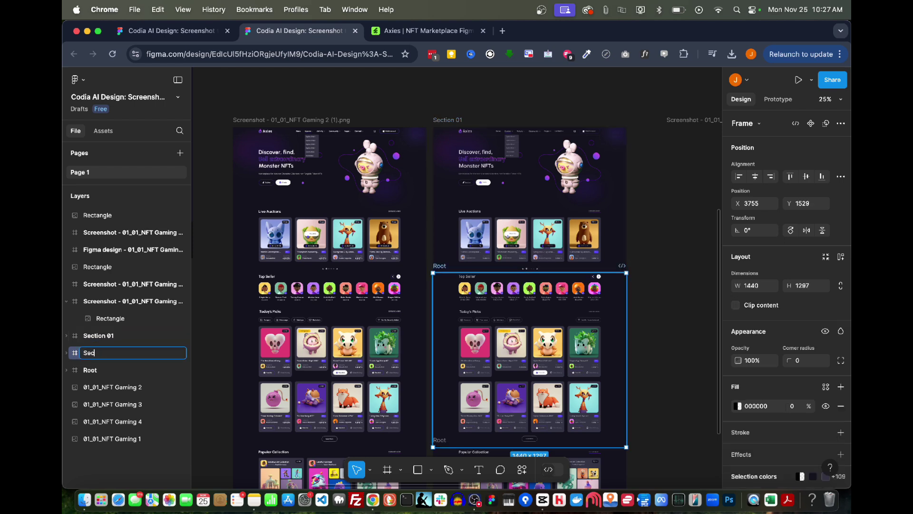
{"action": "type", "text": "tion 02"}
{"action": "key", "text": "Return"}
Rename the remaining Root frame with the Popular Collection as Section 03
{"action": "left_click", "coordinate": [89, 372]}
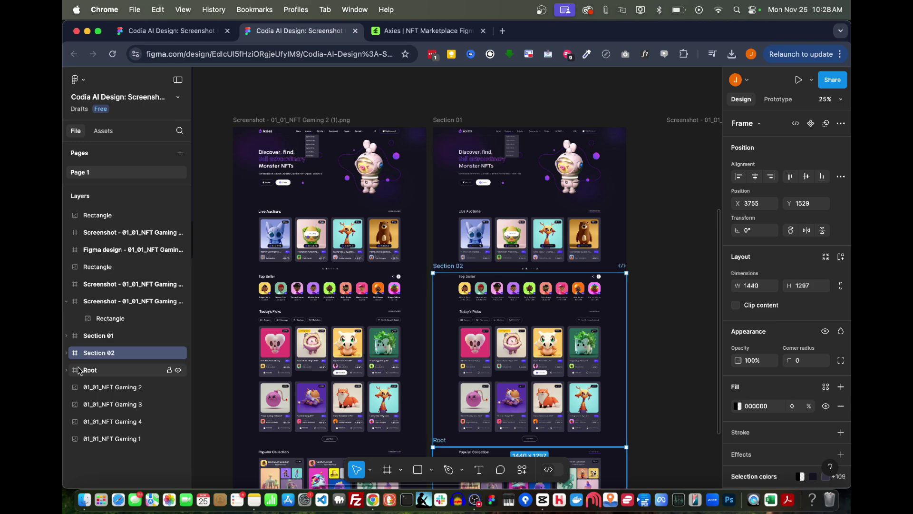
{"action": "double_click", "coordinate": [89, 373]}
{"action": "type", "text": "Section 03"}
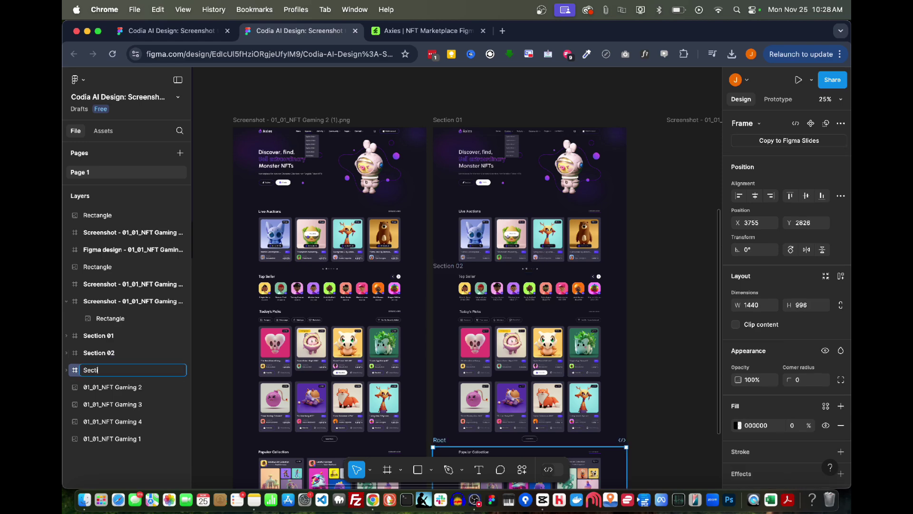
{"action": "key", "text": "Return"}
Expand Section 01, collapse the two groups inside its Root frame and examine what each group covers
{"action": "scroll", "coordinate": [380, 315], "scroll_direction": "down", "scroll_amount": 2}
{"action": "scroll", "coordinate": [379, 315], "scroll_direction": "right", "scroll_amount": 2}
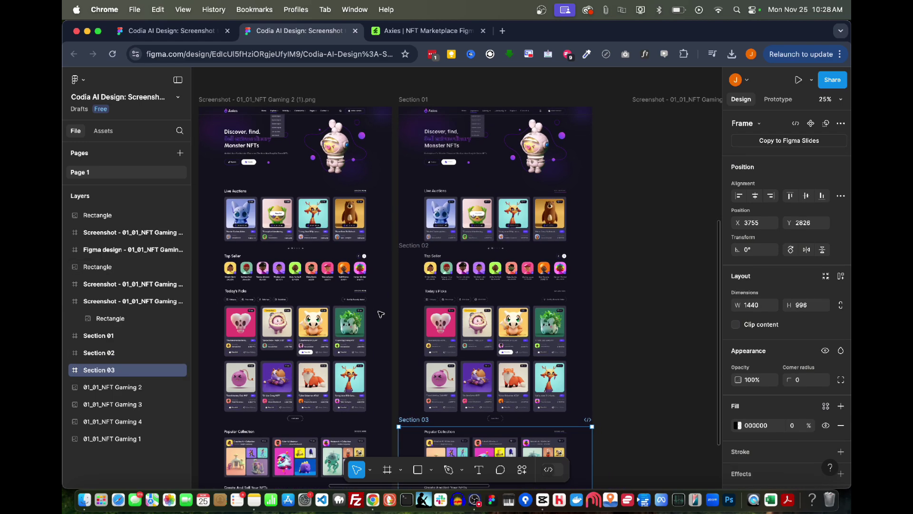
{"action": "left_click", "coordinate": [67, 335]}
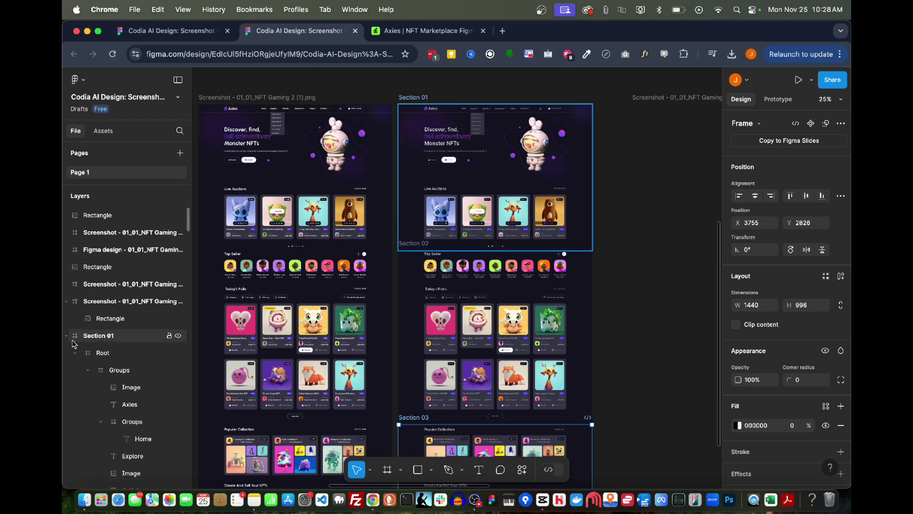
{"action": "left_click", "coordinate": [91, 354]}
{"action": "scroll", "coordinate": [95, 342], "scroll_direction": "down", "scroll_amount": 2}
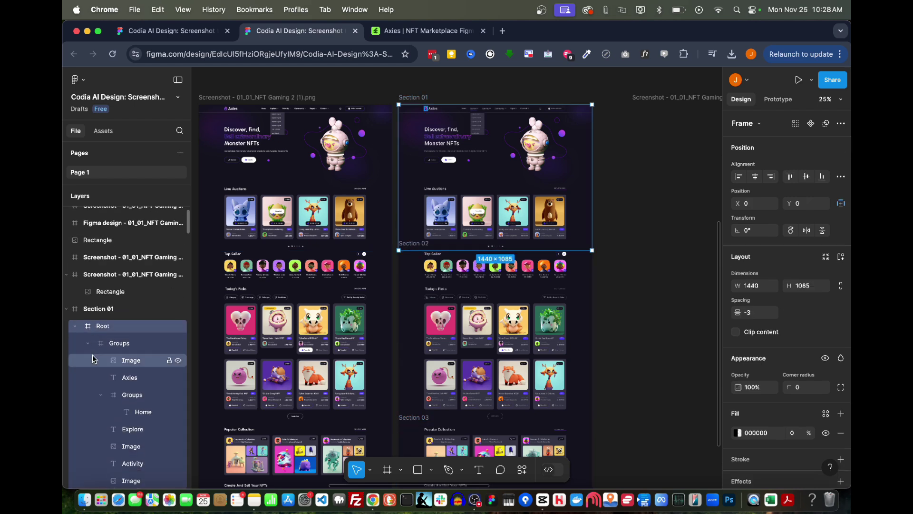
{"action": "scroll", "coordinate": [102, 326], "scroll_direction": "down", "scroll_amount": 1}
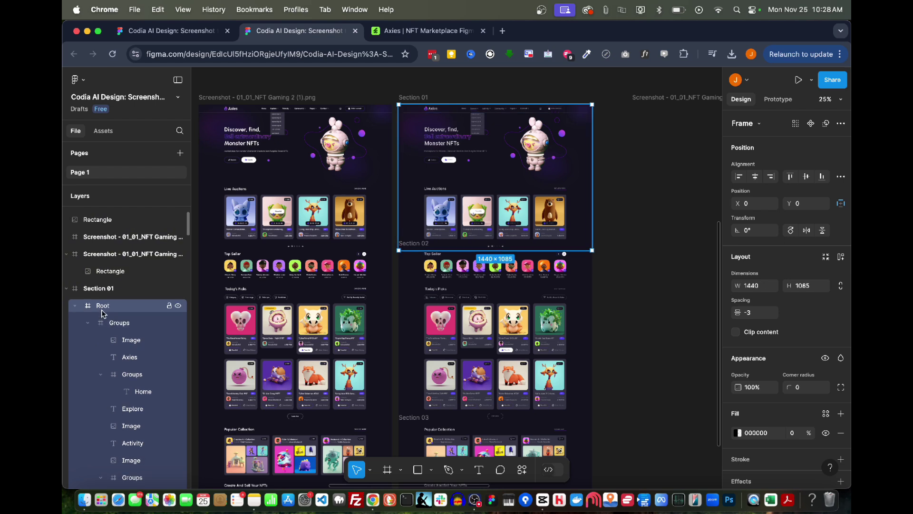
{"action": "left_click", "coordinate": [108, 323]}
{"action": "left_click", "coordinate": [88, 323]}
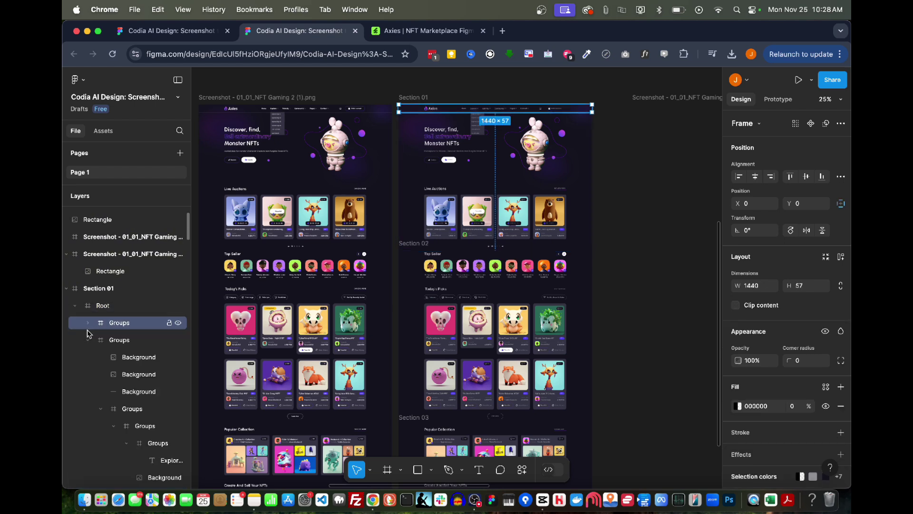
{"action": "left_click", "coordinate": [87, 340]}
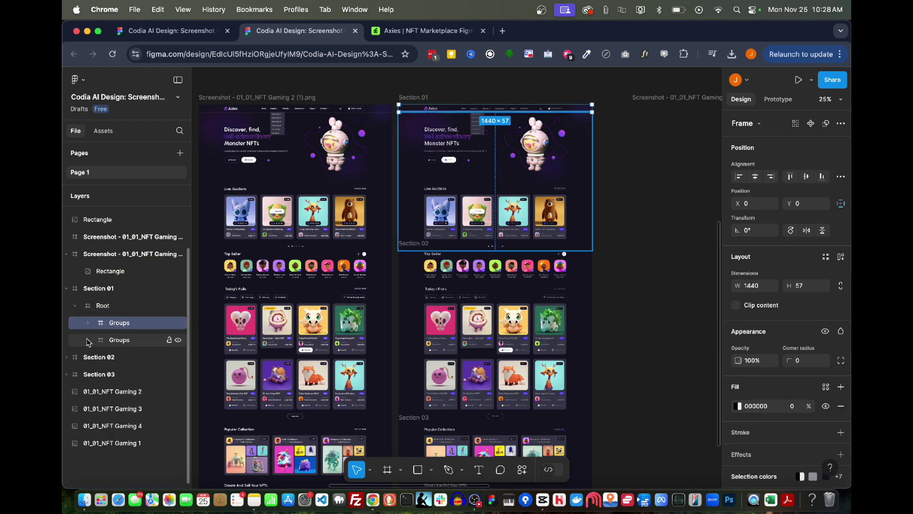
{"action": "left_click", "coordinate": [114, 340]}
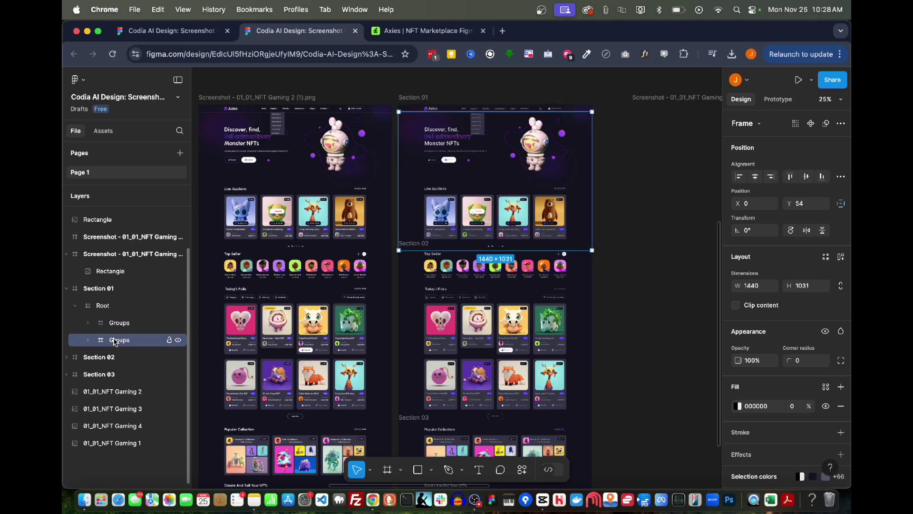
Examine the header group's layers in Section 01, including the logo image, the Axies text and the Home item's group
{"action": "left_click", "coordinate": [113, 324]}
{"action": "left_click", "coordinate": [88, 323]}
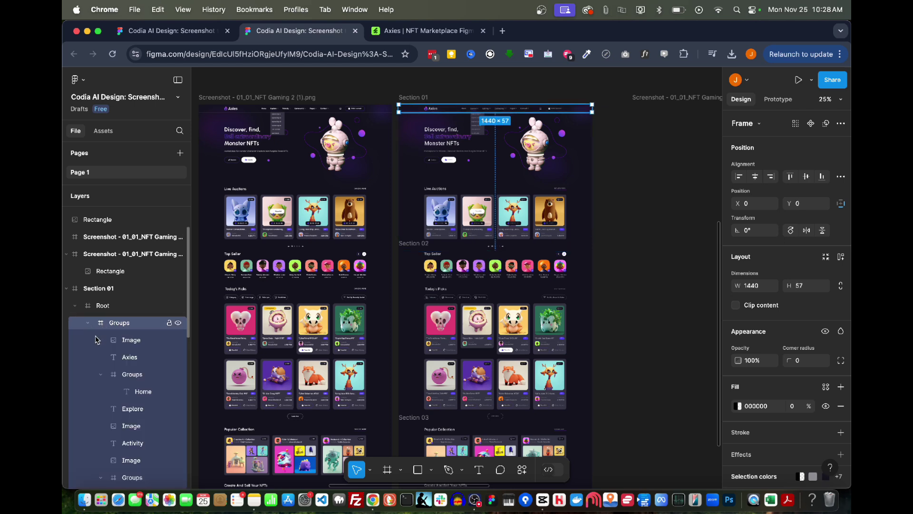
{"action": "left_click", "coordinate": [118, 342]}
{"action": "left_click", "coordinate": [119, 359]}
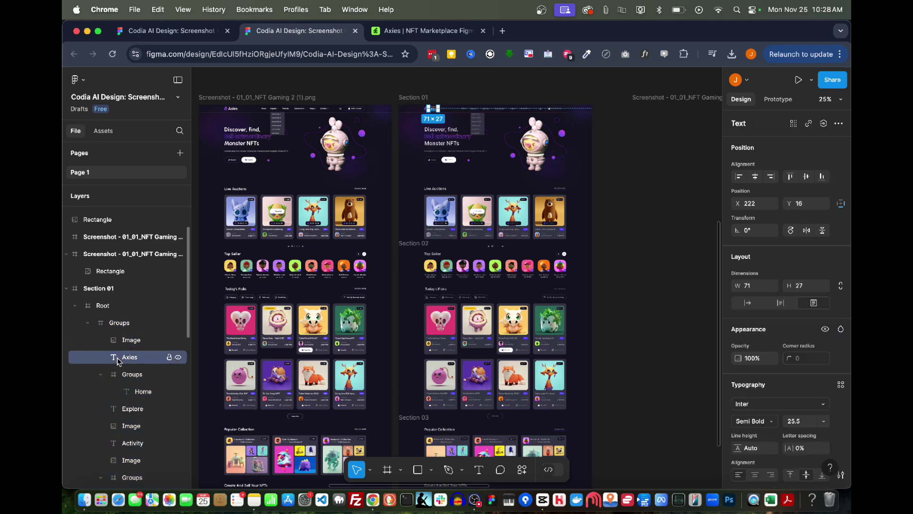
{"action": "key", "text": "plus"}
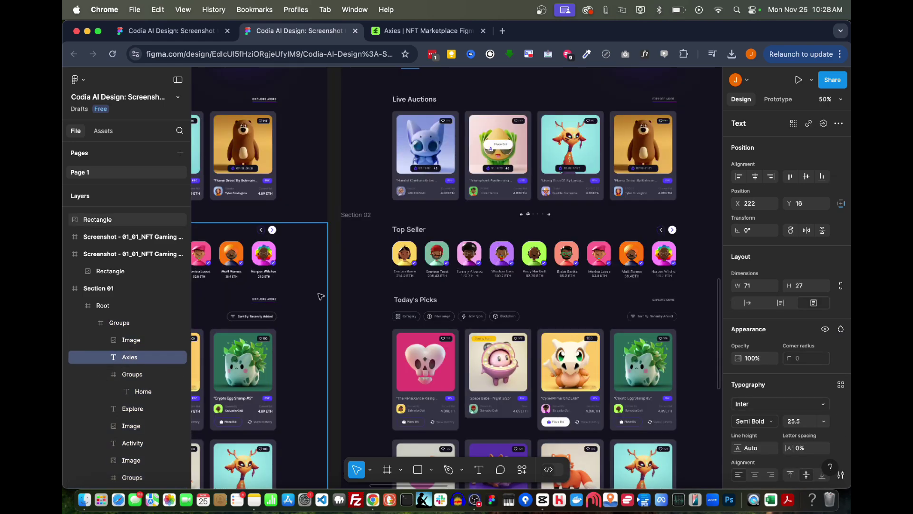
{"action": "scroll", "coordinate": [259, 285], "scroll_direction": "up", "scroll_amount": 5}
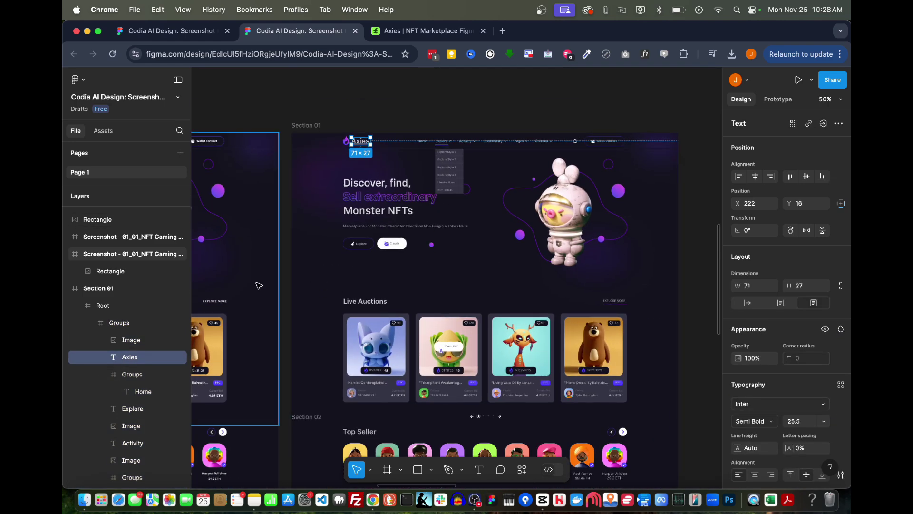
{"action": "left_click", "coordinate": [132, 376]}
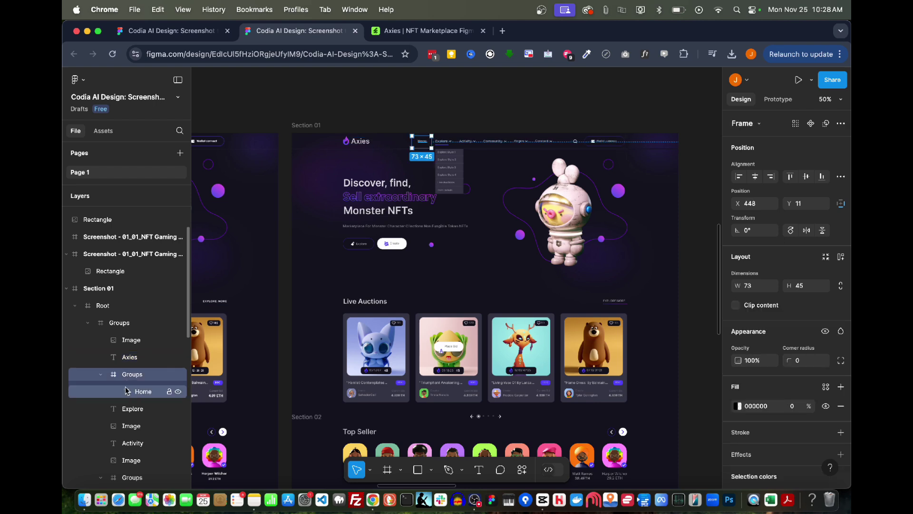
{"action": "left_click", "coordinate": [101, 374]}
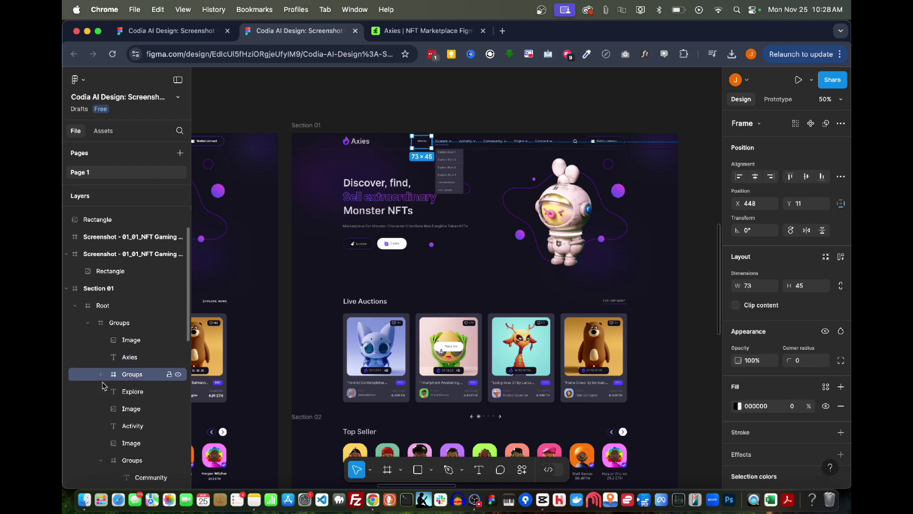
Examine the remaining navigation layers of the header and the Wallet connect text and its button frame
{"action": "scroll", "coordinate": [119, 402], "scroll_direction": "down", "scroll_amount": 2}
{"action": "scroll", "coordinate": [119, 402], "scroll_direction": "down", "scroll_amount": 1}
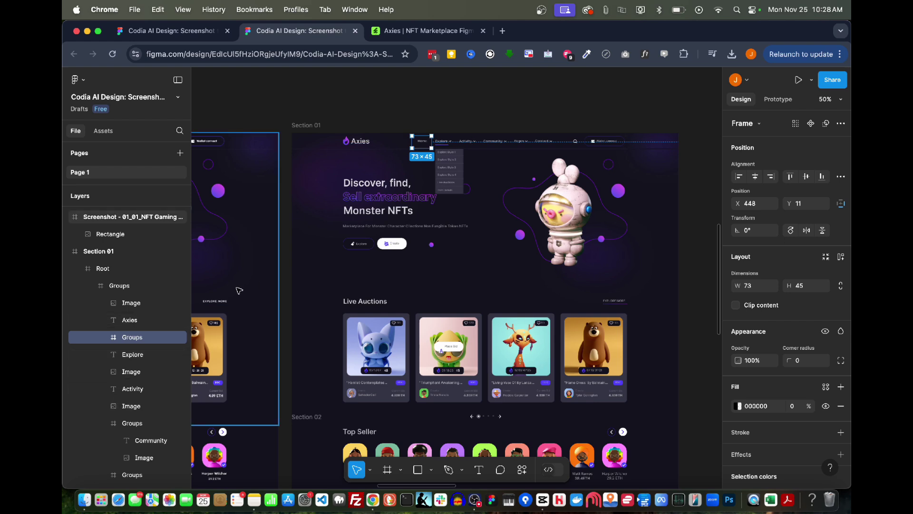
{"action": "scroll", "coordinate": [141, 374], "scroll_direction": "down", "scroll_amount": 4}
{"action": "left_click", "coordinate": [604, 141]}
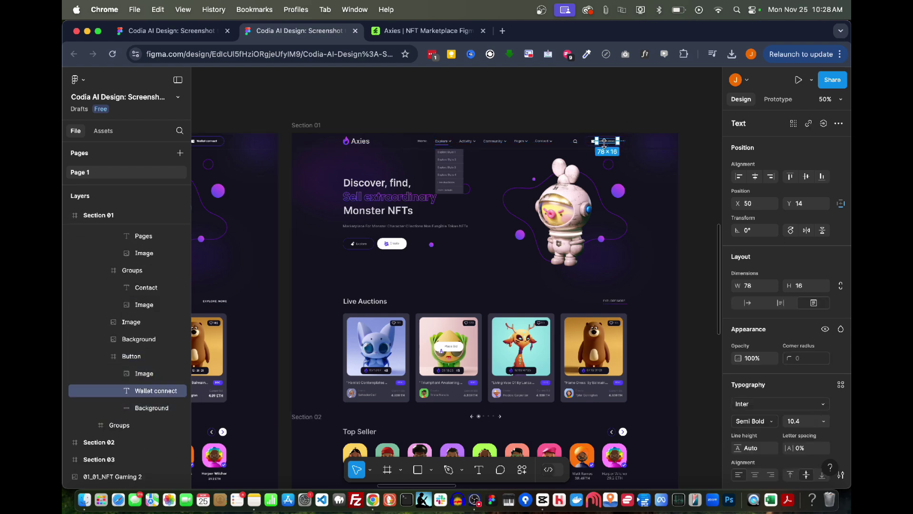
{"action": "left_click", "coordinate": [128, 357]}
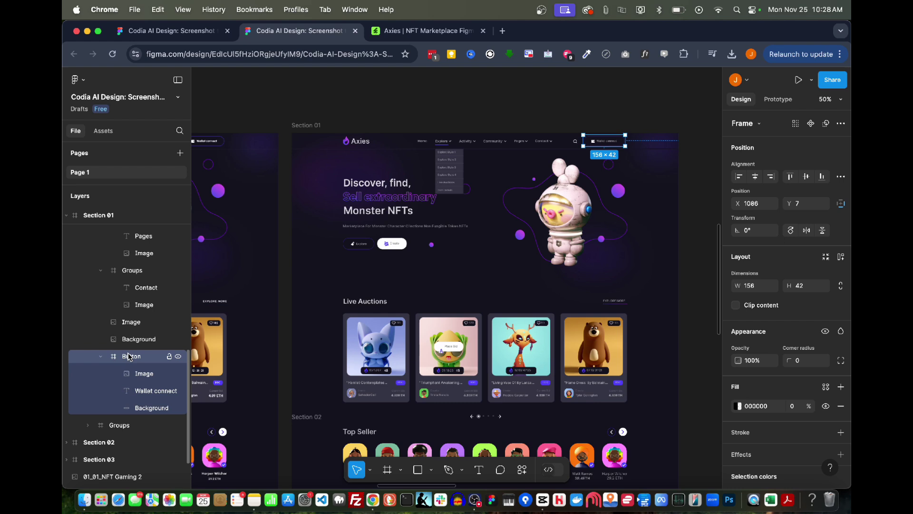
Examine the hero's individual layers: the headline texts, the Sell extraordinary image, the tagline, the character image and the small purple dot
{"action": "double_click", "coordinate": [389, 193]}
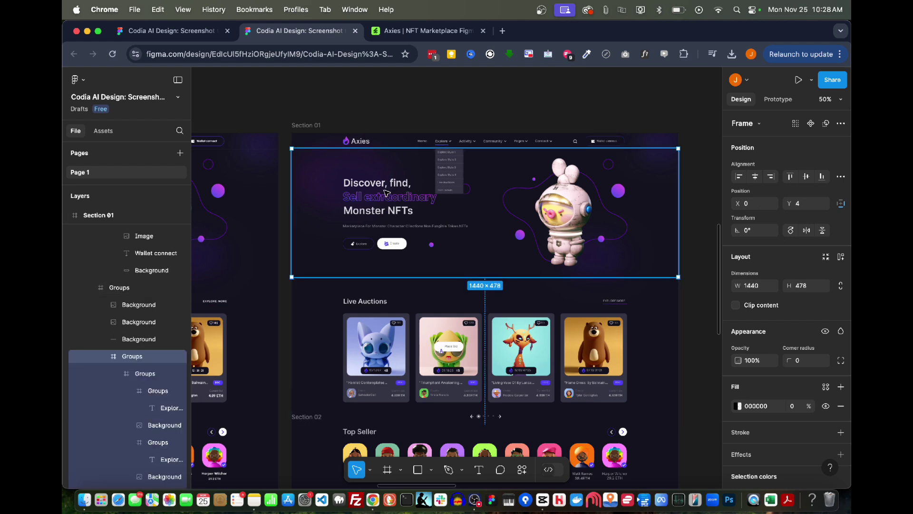
{"action": "double_click", "coordinate": [379, 197]}
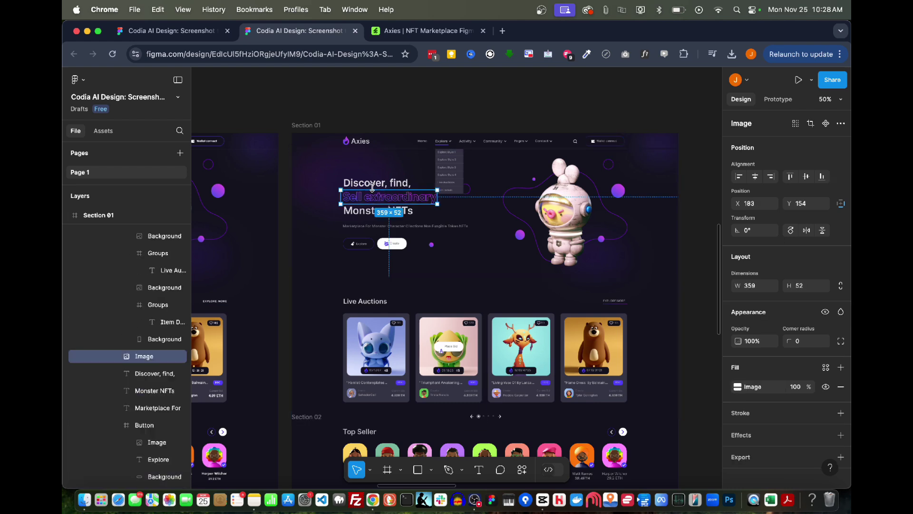
{"action": "left_click", "coordinate": [372, 182]}
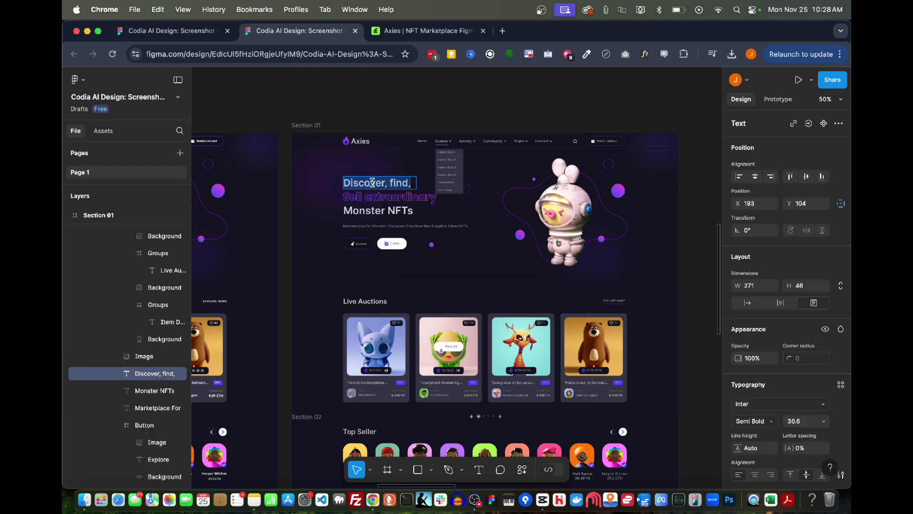
{"action": "left_click", "coordinate": [365, 211]}
{"action": "left_click", "coordinate": [363, 226]}
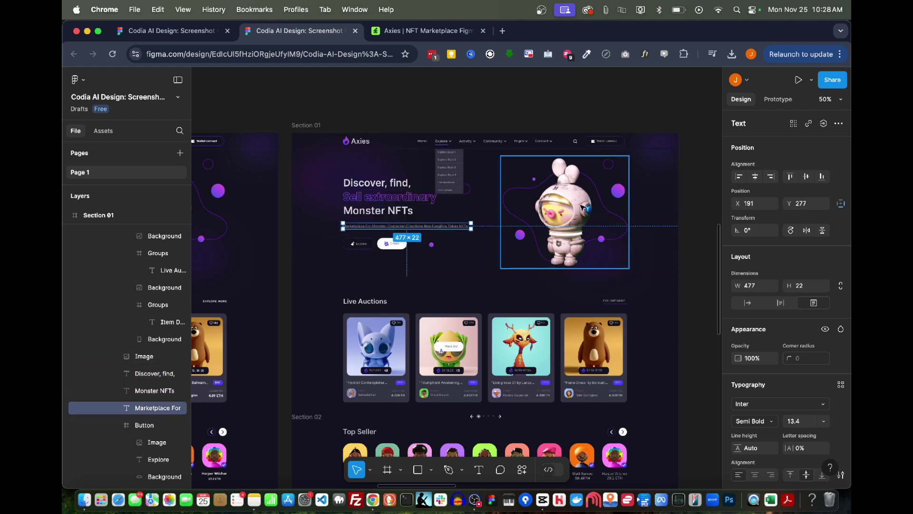
{"action": "left_click", "coordinate": [583, 207]}
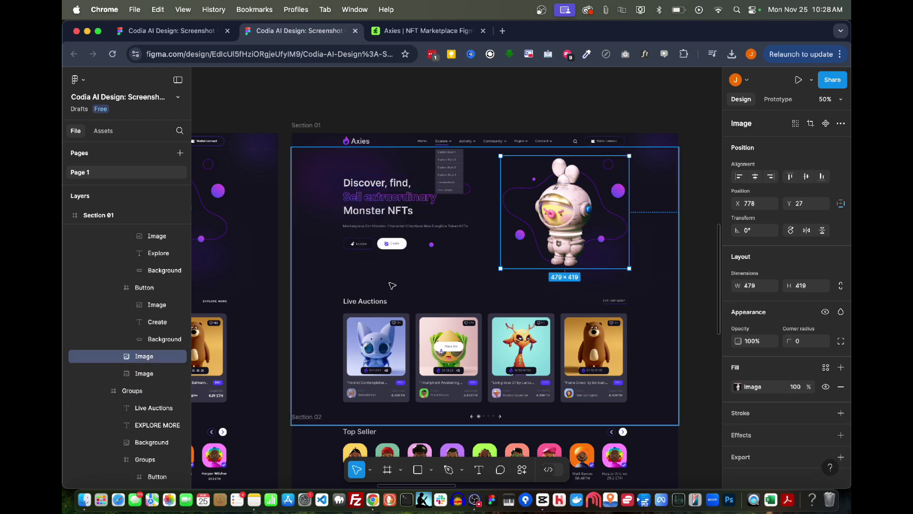
{"action": "left_click", "coordinate": [146, 374]}
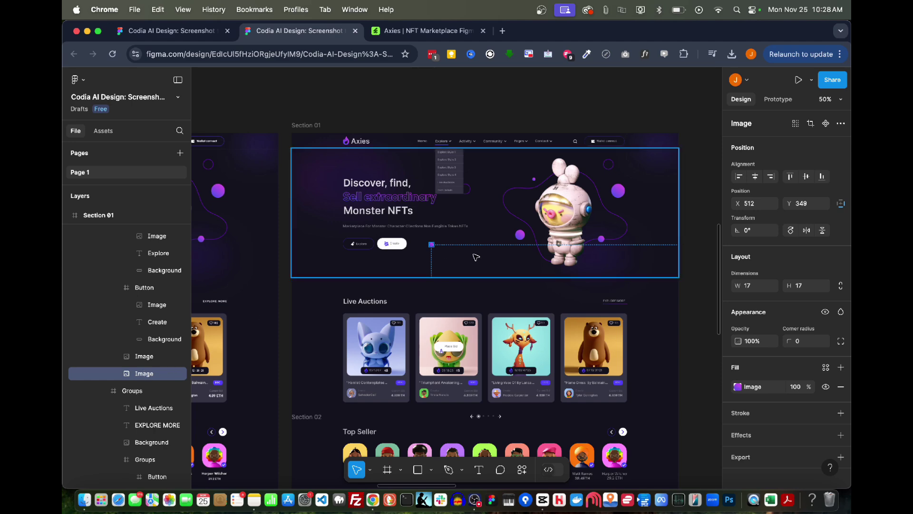
Search the available actions and plugins for Codia
{"action": "scroll", "coordinate": [362, 299], "scroll_direction": "down", "scroll_amount": 2}
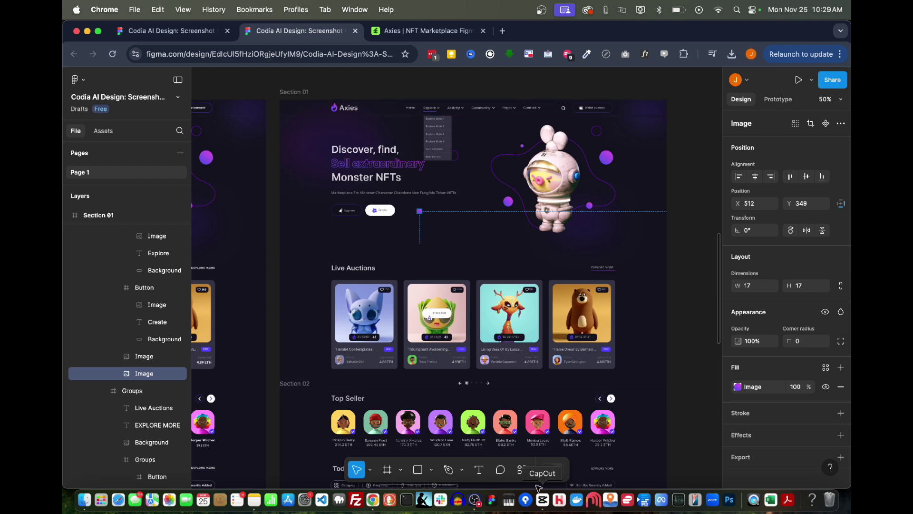
{"action": "left_click", "coordinate": [522, 469]}
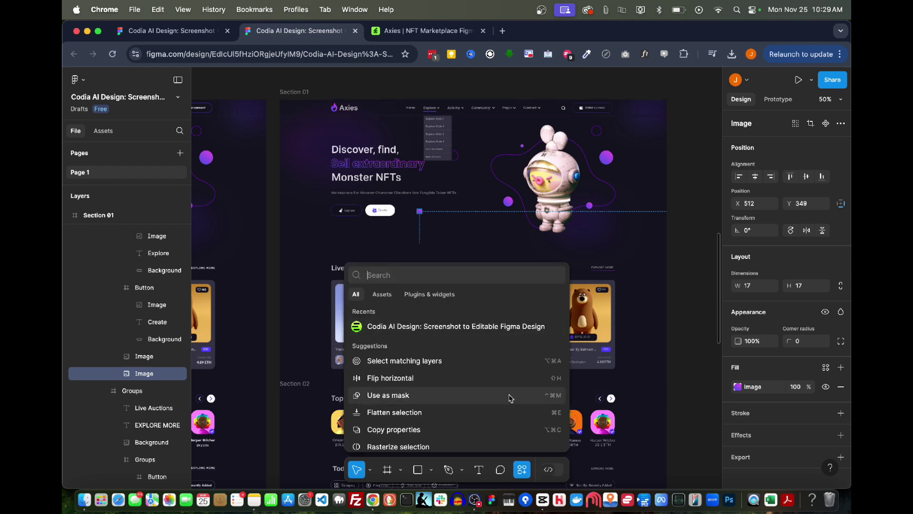
{"action": "type", "text": "Codia"}
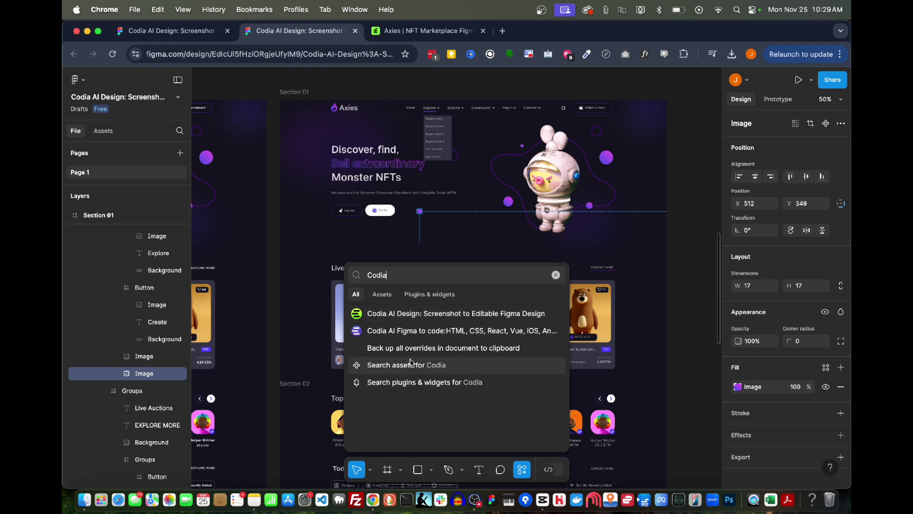